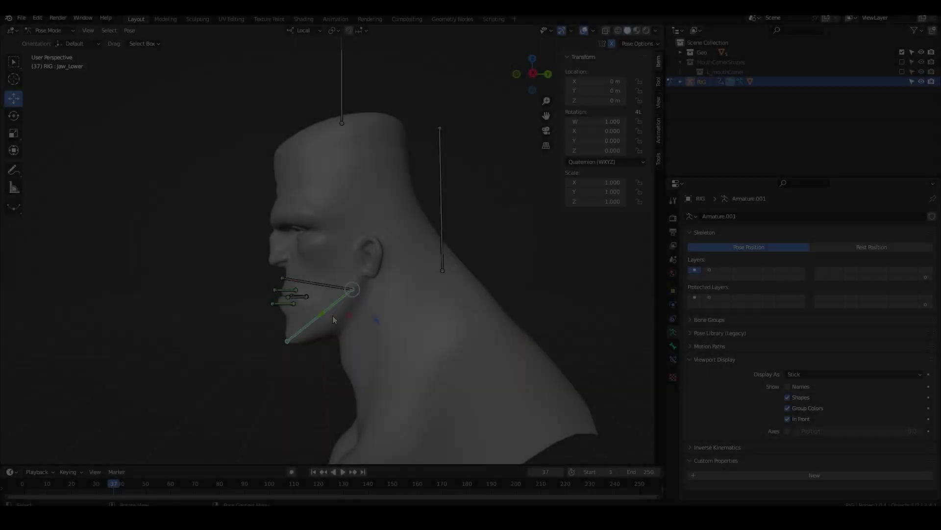
Rotate the Jaw_Lower bone open about its local X axis by 24.7°, plus a further 6.82°.
{"action": "key", "text": "r"}
{"action": "key", "text": "x"}
{"action": "key", "text": "x"}
{"action": "left_click", "coordinate": [362, 336]}
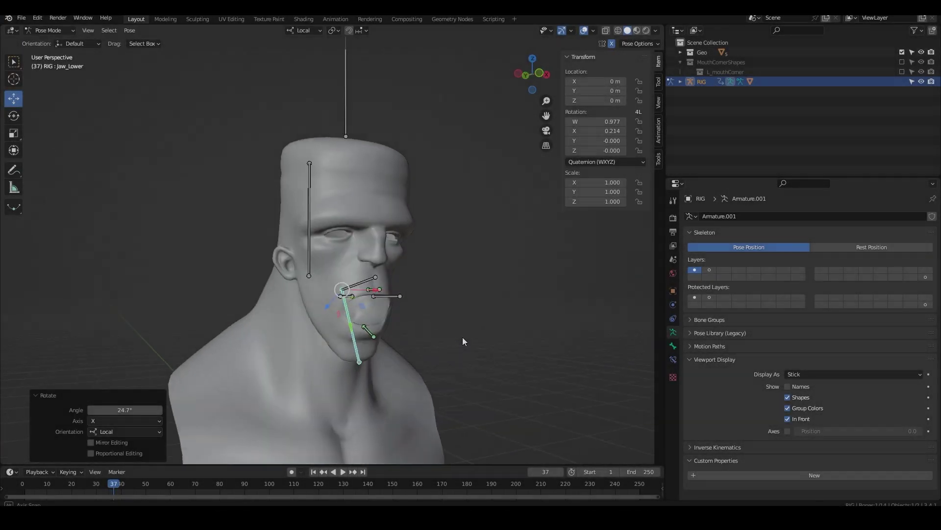
{"action": "key", "text": "r"}
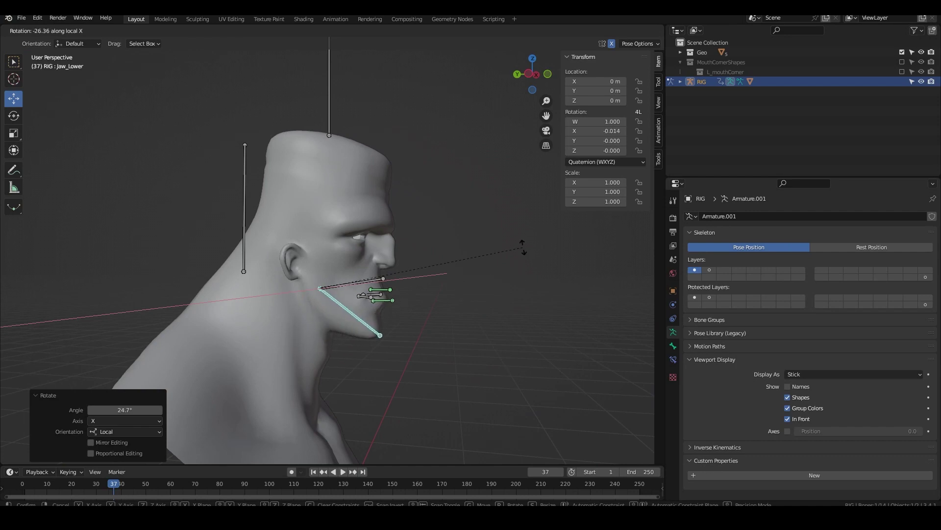
{"action": "key", "text": "x"}
{"action": "key", "text": "x"}
{"action": "left_click", "coordinate": [482, 361]}
{"action": "middle_click_drag", "start_coordinate": [482, 299], "coordinate": [449, 294]}
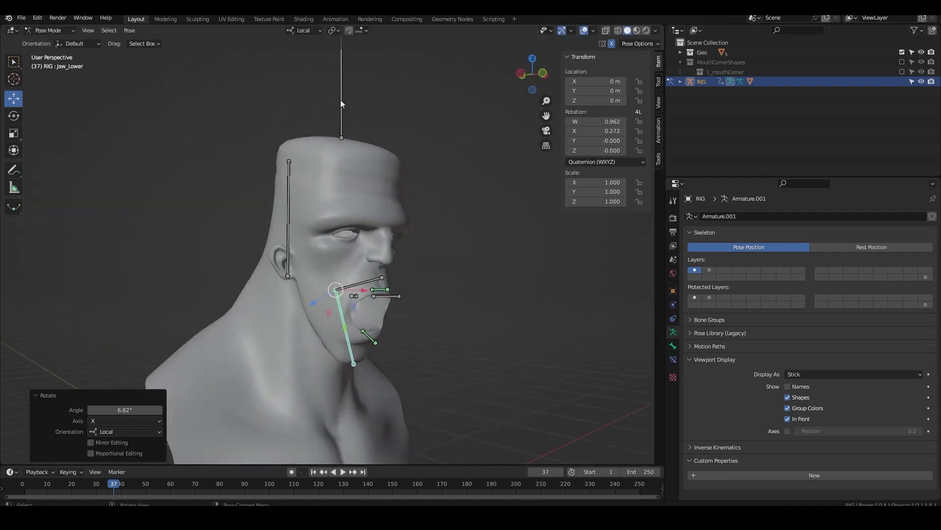
Set both Lips Seal and Seal Height to 1.000 on the Settings bone above the head.
{"action": "left_click", "coordinate": [340, 99]}
{"action": "left_click_drag", "start_coordinate": [619, 234], "coordinate": [588, 245]}
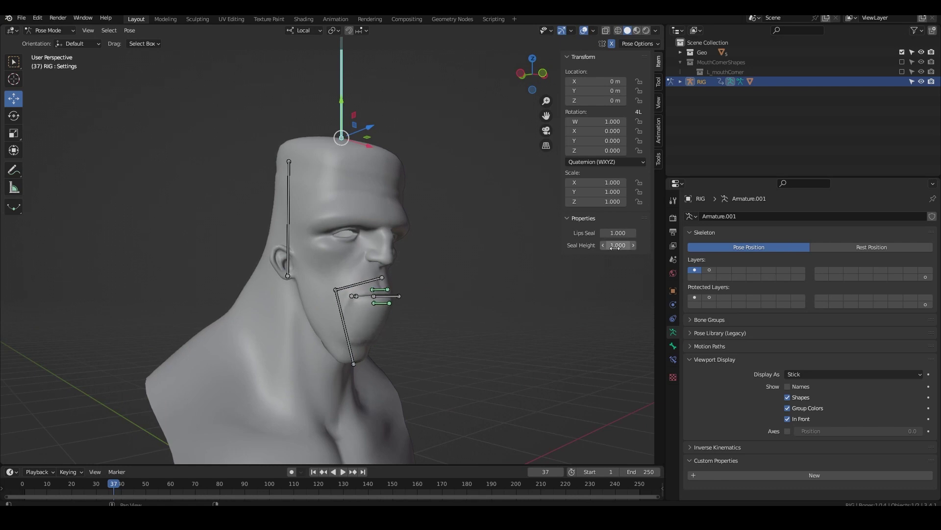
Add a bone to the armature in Edit Mode and raise it in side view so its head sits near the jaw joint.
{"action": "key", "text": "Tab"}
{"action": "key", "text": "KP_3"}
{"action": "key", "text": "shift+a"}
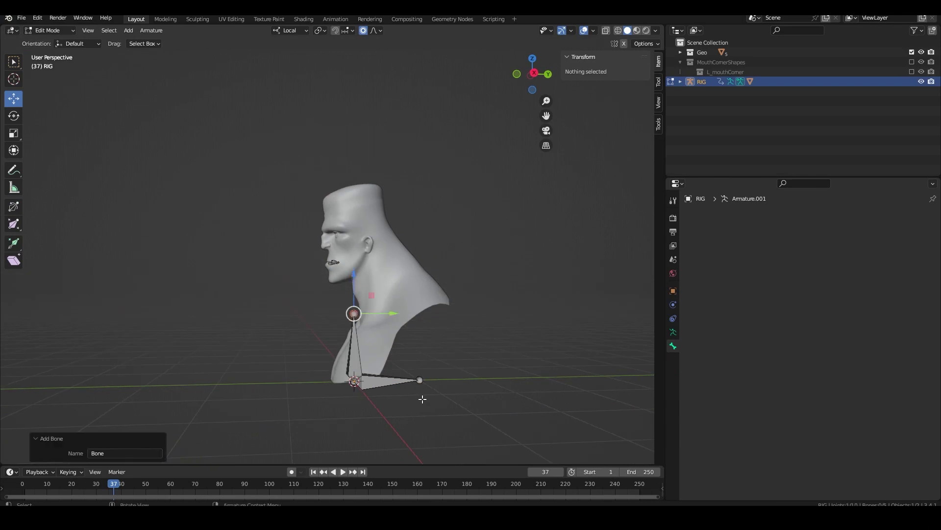
{"action": "scroll", "coordinate": [343, 382], "scroll_direction": "up", "scroll_amount": 2}
{"action": "left_click", "coordinate": [367, 390]}
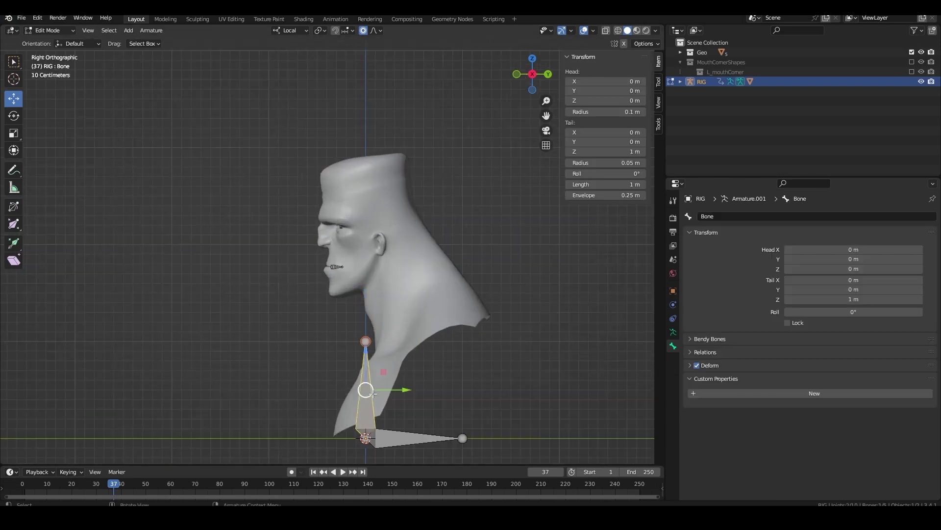
{"action": "key", "text": "g"}
{"action": "left_click", "coordinate": [377, 208]}
Move the new bone's tail to the chin and its head just below the ear, making it about 0.558 m long.
{"action": "left_click", "coordinate": [370, 164]}
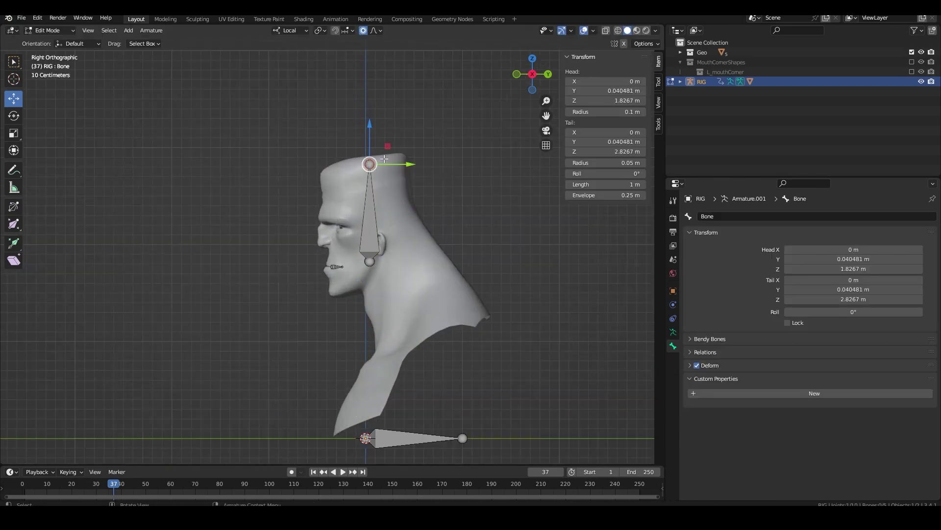
{"action": "key", "text": "g"}
{"action": "left_click", "coordinate": [348, 282]}
{"action": "scroll", "coordinate": [348, 283], "scroll_direction": "up", "scroll_amount": 2}
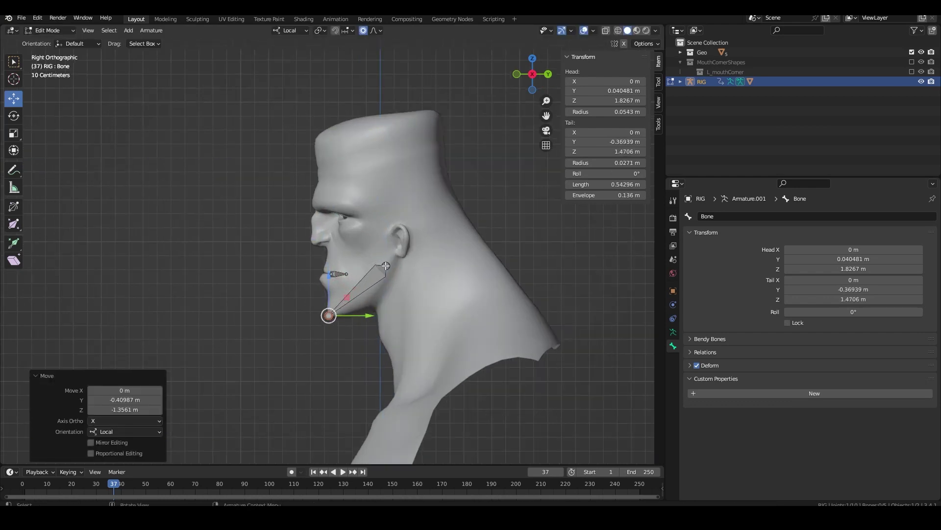
{"action": "left_click", "coordinate": [386, 266]}
{"action": "key", "text": "g"}
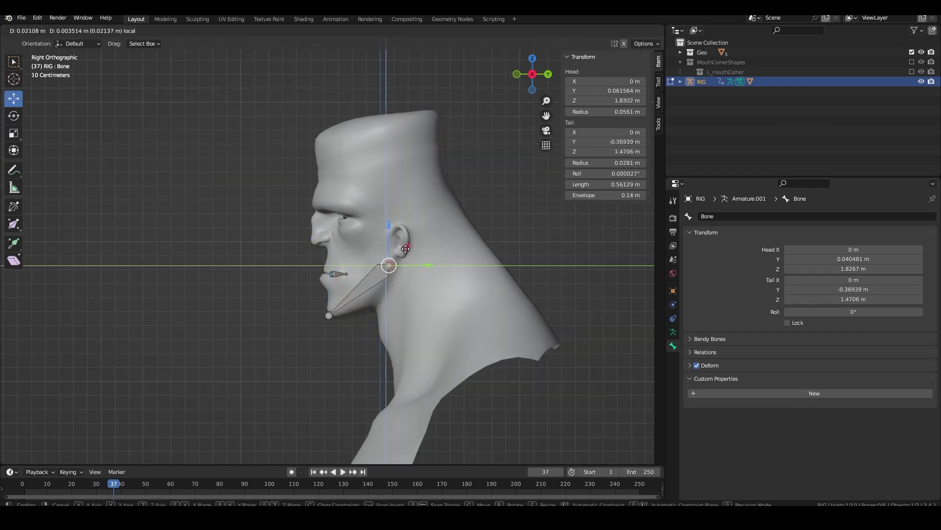
{"action": "left_click", "coordinate": [406, 250]}
Duplicate the jaw bone in place and move the copy's tail up to just below the nose.
{"action": "left_click", "coordinate": [364, 277]}
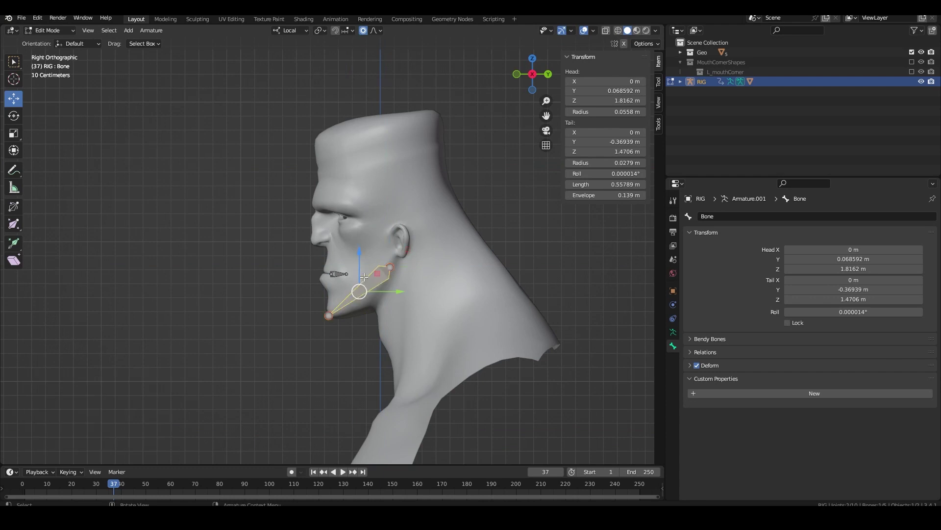
{"action": "key", "text": "shift+d"}
{"action": "right_click", "coordinate": [387, 289]}
{"action": "left_click", "coordinate": [330, 315]}
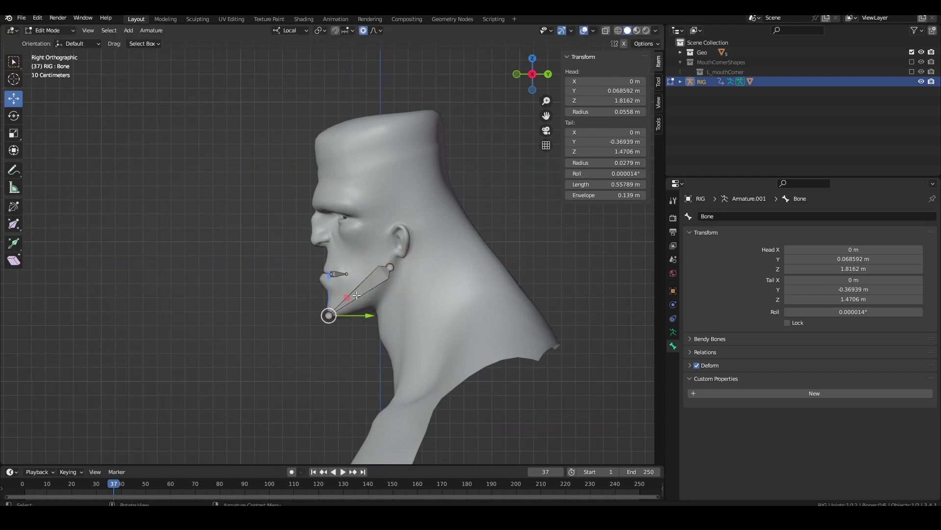
{"action": "left_click_drag", "start_coordinate": [348, 292], "coordinate": [353, 275]}
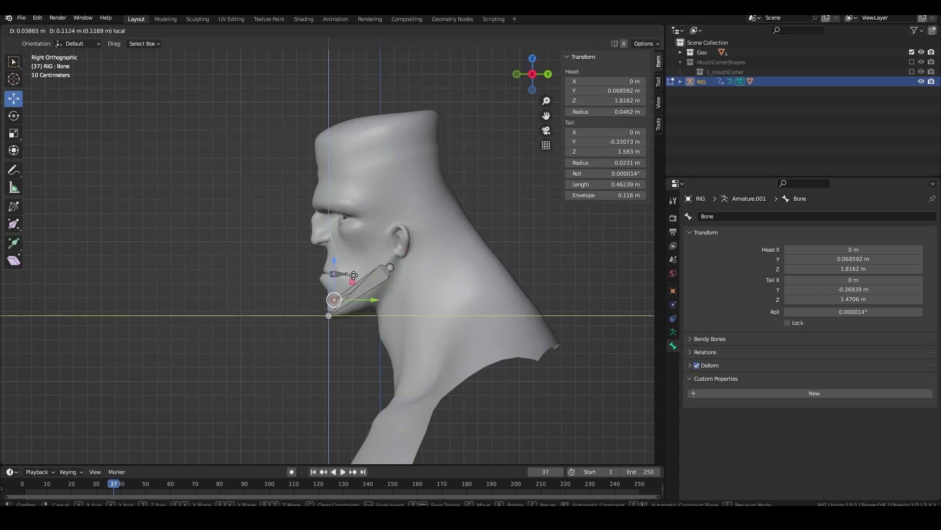
{"action": "left_click", "coordinate": [343, 236]}
Name the upper jaw bone Jaw_Upper and the lower one Jaw_Lower.
{"action": "scroll", "coordinate": [343, 236], "scroll_direction": "up", "scroll_amount": 4}
{"action": "left_click", "coordinate": [724, 217]}
{"action": "type", "text": "Jaw_Up"}
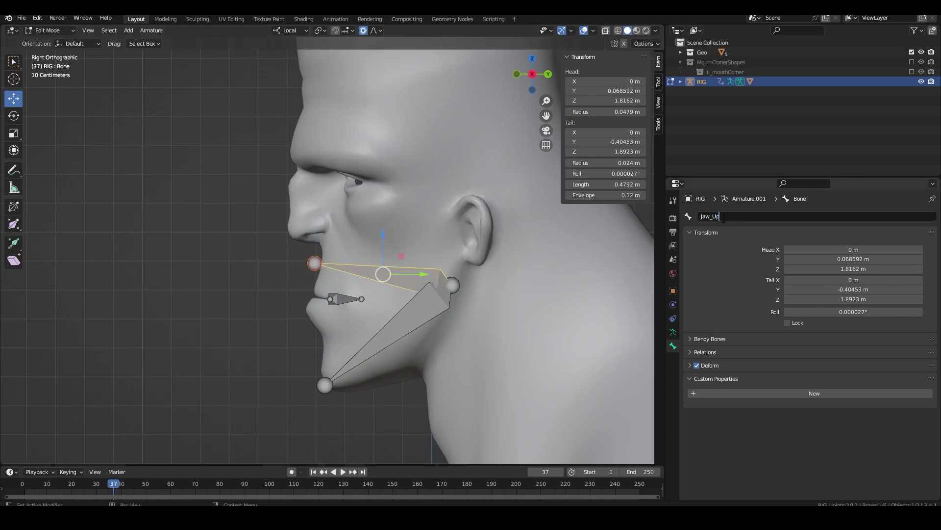
{"action": "type", "text": "per"}
{"action": "key", "text": "Return"}
{"action": "key", "text": "Return"}
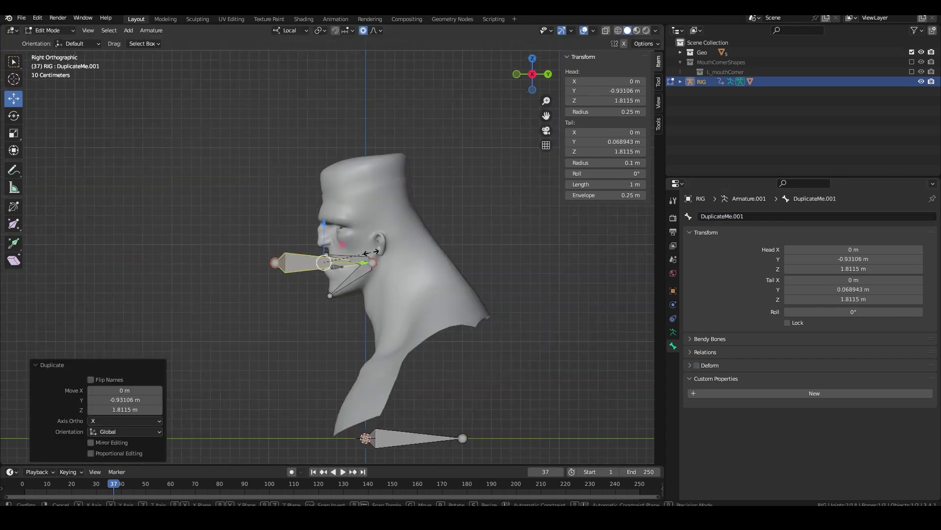
Place a small duplicated bone, about 0.139 m long, at the upper lip and a copy of it vertically below at the lower lip.
{"action": "scroll", "coordinate": [319, 328], "scroll_direction": "up", "scroll_amount": 5}
{"action": "key", "text": "g"}
{"action": "left_click", "coordinate": [319, 326]}
{"action": "scroll", "coordinate": [319, 327], "scroll_direction": "down", "scroll_amount": 3}
{"action": "key", "text": "shift+d"}
{"action": "key", "text": "z"}
{"action": "left_click", "coordinate": [318, 356]}
{"action": "scroll", "coordinate": [319, 343], "scroll_direction": "up", "scroll_amount": 2}
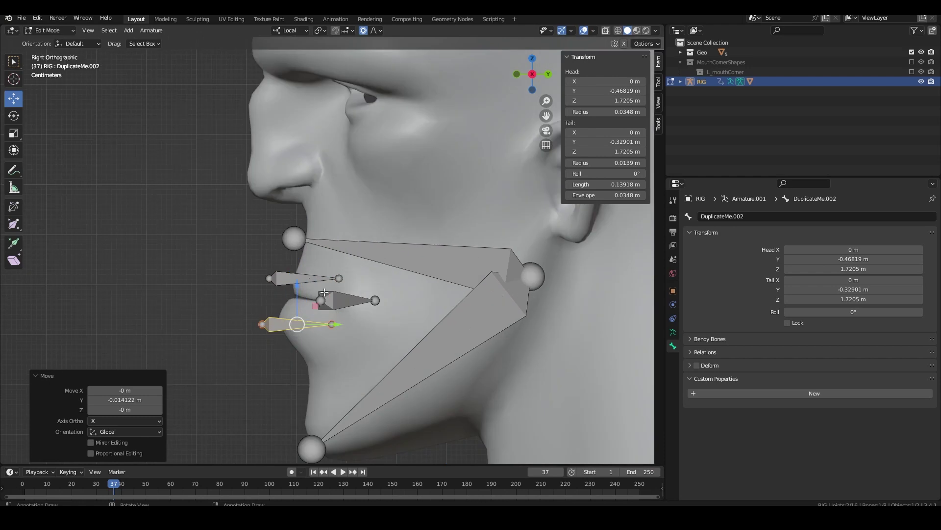
Rename the small upper lip bone as Lip_Upper.
{"action": "left_click", "coordinate": [295, 278]}
{"action": "left_click", "coordinate": [736, 216]}
{"action": "type", "text": "Lip_Upper_"}
{"action": "key", "text": "BackSpace"}
{"action": "key", "text": "Return"}
Duplicate Lip_Upper in place and name the copies Lip_Upper_OPEN and Lip_Upper_CLOSED.
{"action": "key", "text": "shift+d"}
{"action": "key", "text": "Escape"}
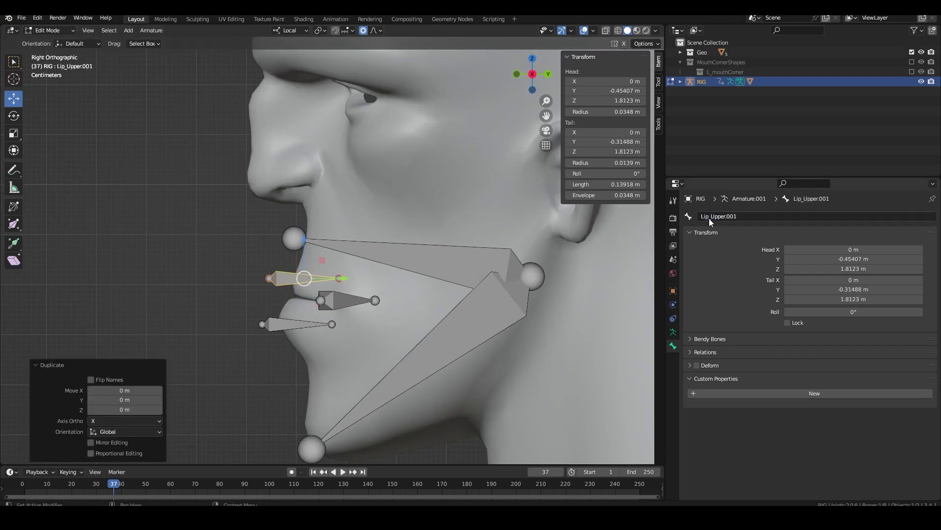
{"action": "left_click", "coordinate": [710, 217]}
{"action": "type", "text": "Lip_Upper_OP"}
{"action": "type", "text": "LOSED"}
{"action": "key", "text": "Return"}
Name the lower lip bone Lip_Lower and create in-place copies named Lip_Lower_OPEN and Lip_Lower_CLOSED.
{"action": "left_click", "coordinate": [297, 324]}
{"action": "left_click", "coordinate": [739, 214]}
{"action": "type", "text": "Lip_Low"}
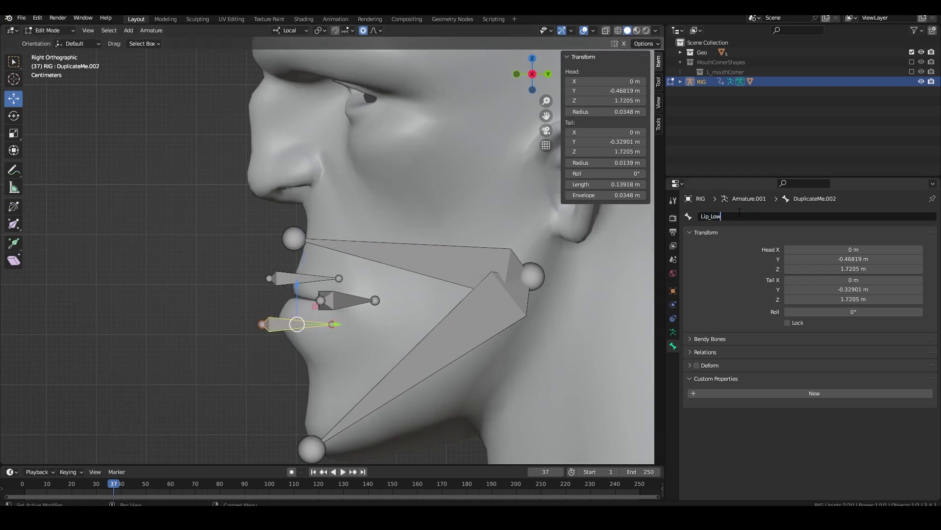
{"action": "type", "text": "er"}
{"action": "key", "text": "Return"}
{"action": "type", "text": "SED"}
{"action": "key", "text": "Return"}
Parent the upper lip's OPEN bone to Jaw_Upper with Keep Offset.
{"action": "left_click", "coordinate": [276, 269]}
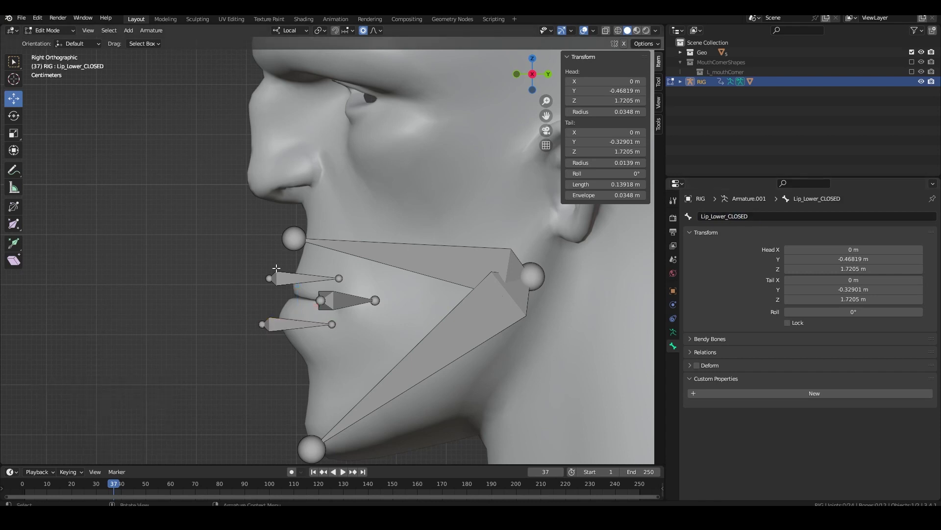
{"action": "left_click", "coordinate": [292, 278], "text": "alt"}
{"action": "left_click", "coordinate": [292, 278]}
{"action": "left_click", "coordinate": [413, 254], "text": "shift"}
{"action": "key", "text": "ctrl+p"}
{"action": "left_click", "coordinate": [413, 255]}
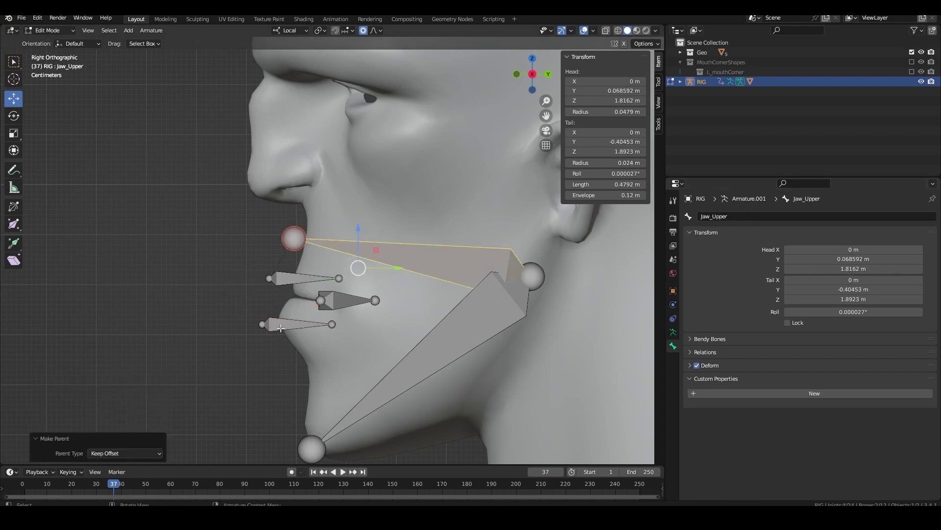
Parent the Lip_Lower_OPEN bone to Jaw_Lower with Keep Offset.
{"action": "left_click", "coordinate": [259, 352]}
{"action": "left_click", "coordinate": [277, 326], "text": "alt+shift"}
{"action": "left_click", "coordinate": [278, 327]}
{"action": "left_click", "coordinate": [417, 363], "text": "shift"}
{"action": "key", "text": "ctrl+p"}
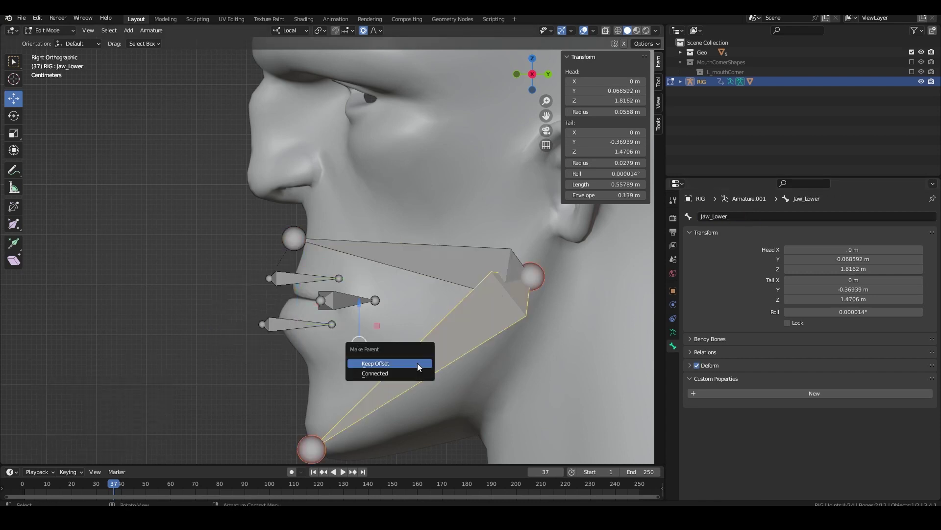
{"action": "left_click", "coordinate": [417, 364]}
Switch the armature from Edit Mode to Pose Mode.
{"action": "scroll", "coordinate": [417, 364], "scroll_direction": "down", "scroll_amount": 5}
{"action": "middle_click_drag", "start_coordinate": [392, 361], "coordinate": [376, 360]}
{"action": "key", "text": "ctrl+Tab"}
{"action": "left_click", "coordinate": [375, 425]}
Test rotating Jaw_Lower, and both jaw bones together, about the local X axis, reverting each rotation.
{"action": "middle_click_drag", "start_coordinate": [336, 281], "coordinate": [345, 281]}
{"action": "key", "text": "r"}
{"action": "key", "text": "x"}
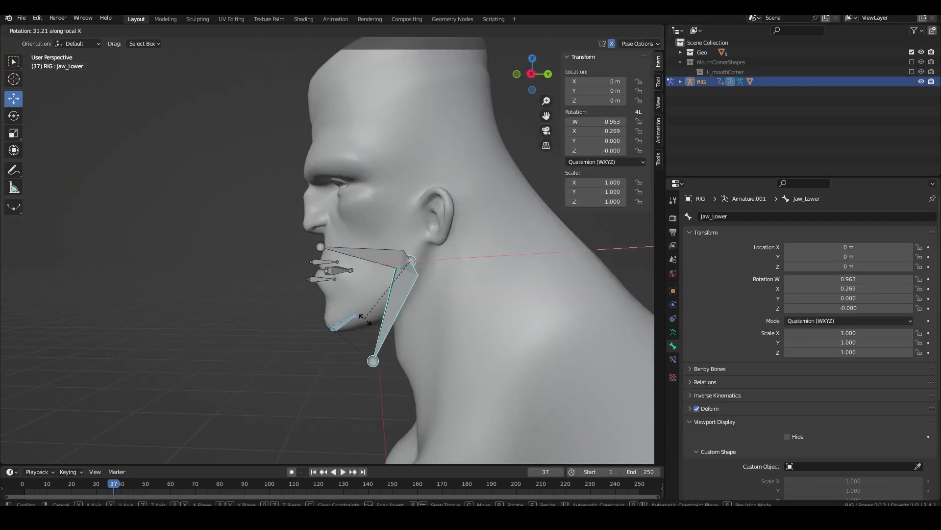
{"action": "left_click", "coordinate": [354, 304]}
{"action": "key", "text": "ctrl+z"}
{"action": "left_click", "coordinate": [367, 259], "text": "shift"}
{"action": "key", "text": "r"}
{"action": "key", "text": "x"}
{"action": "right_click", "coordinate": [372, 292]}
Add a Child Of constraint to Lip_Upper_CLOSED with Jaw_Upper as its target.
{"action": "scroll", "coordinate": [338, 304], "scroll_direction": "up", "scroll_amount": 4}
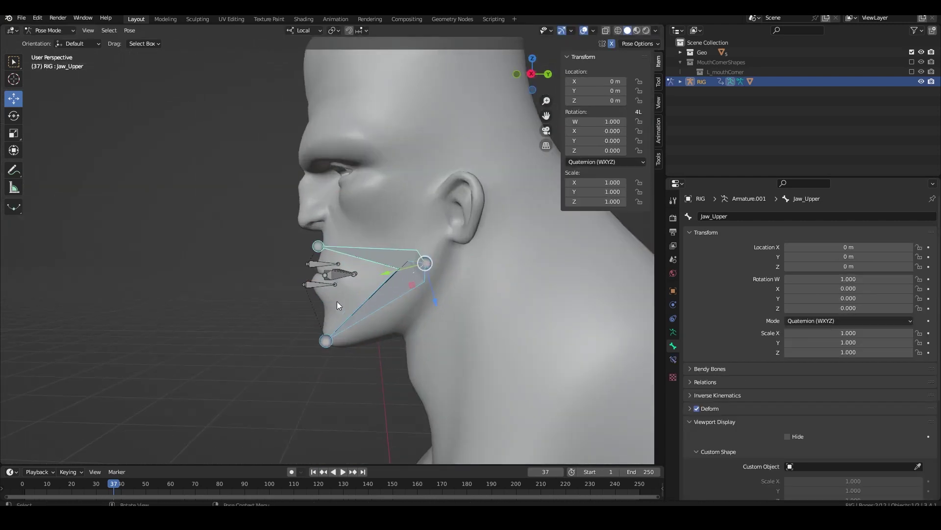
{"action": "middle_click_drag", "start_coordinate": [254, 363], "coordinate": [280, 368]}
{"action": "left_click", "coordinate": [280, 368]}
{"action": "left_click", "coordinate": [289, 238]}
{"action": "left_click", "coordinate": [281, 272], "text": "alt+shift"}
{"action": "left_click", "coordinate": [280, 274]}
{"action": "key", "text": "ctrl+shift+c"}
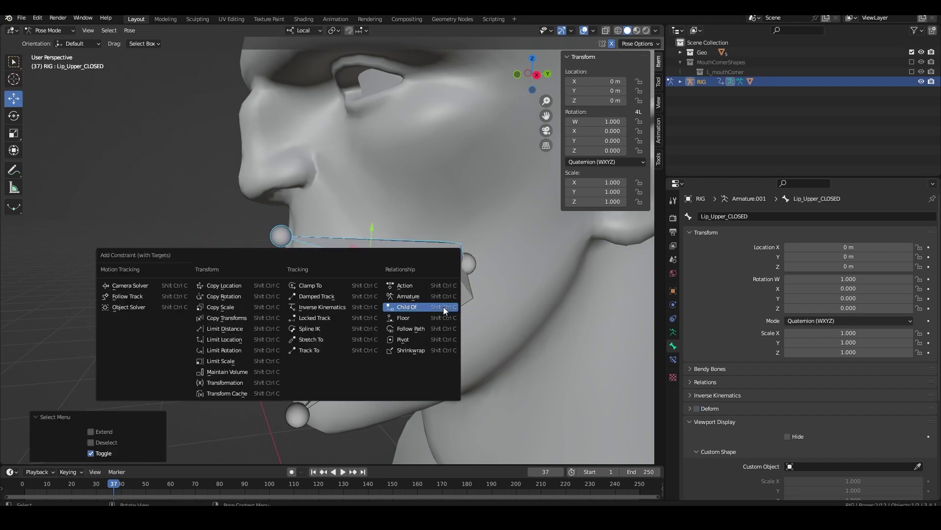
{"action": "left_click", "coordinate": [443, 307]}
{"action": "middle_click_drag", "start_coordinate": [436, 309], "coordinate": [423, 310]}
Add a second Child Of constraint to Lip_Upper_CLOSED with Jaw_Lower as its target.
{"action": "left_click", "coordinate": [411, 318]}
{"action": "left_click", "coordinate": [286, 274], "text": "alt+shift"}
{"action": "left_click", "coordinate": [287, 275]}
{"action": "key", "text": "ctrl+shift+c"}
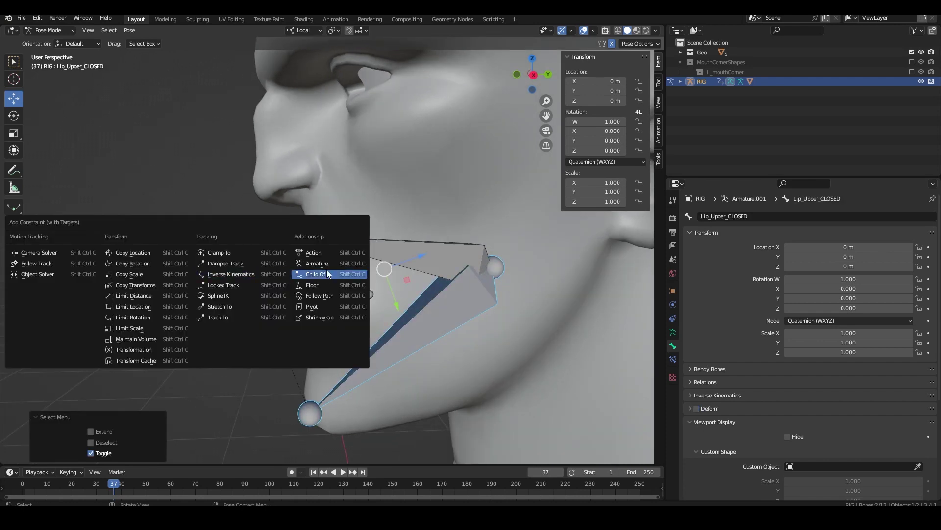
{"action": "left_click", "coordinate": [327, 273]}
Add a Child Of constraint targeting Jaw_Upper to the lower lip's CLOSED bone.
{"action": "left_click", "coordinate": [373, 256]}
{"action": "left_click", "coordinate": [290, 311], "text": "alt+shift"}
{"action": "left_click", "coordinate": [289, 313]}
{"action": "key", "text": "ctrl+shift+c"}
{"action": "left_click", "coordinate": [294, 327]}
Add a second Child Of constraint, targeting Jaw_Lower, to the lower lip's CLOSED bone.
{"action": "left_click", "coordinate": [294, 310], "text": "shift"}
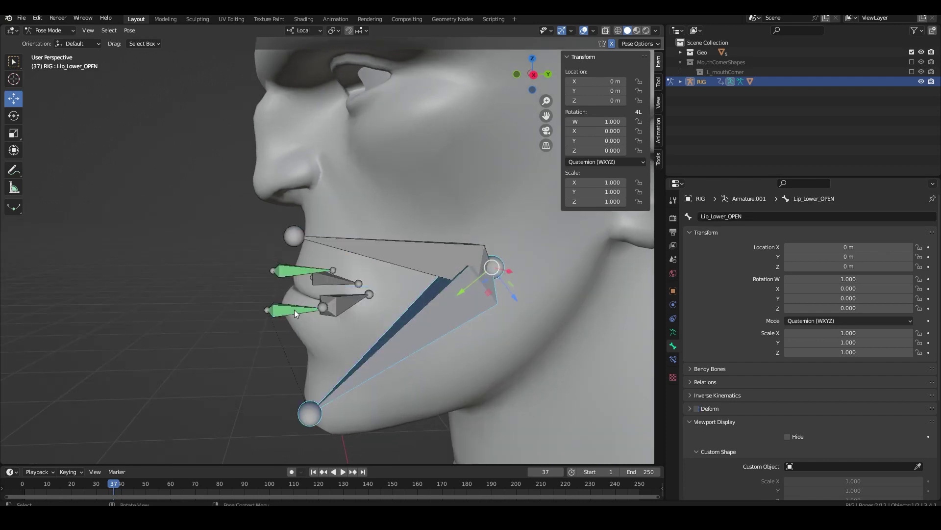
{"action": "left_click", "coordinate": [390, 352]}
{"action": "left_click", "coordinate": [288, 309], "text": "alt+shift"}
{"action": "left_click", "coordinate": [288, 311]}
{"action": "key", "text": "ctrl+shift+c"}
{"action": "left_click", "coordinate": [283, 315]}
{"action": "left_click", "coordinate": [278, 325], "text": "alt+shift"}
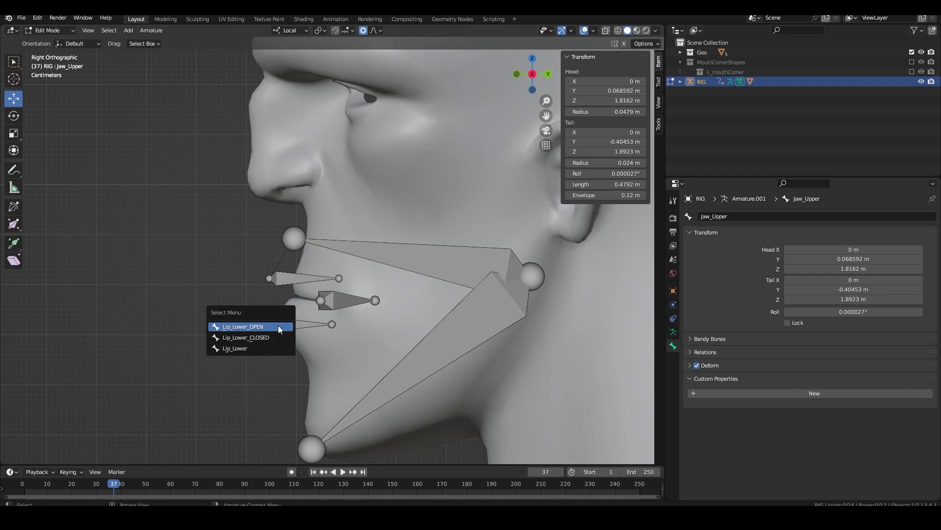
{"action": "left_click", "coordinate": [278, 325]}
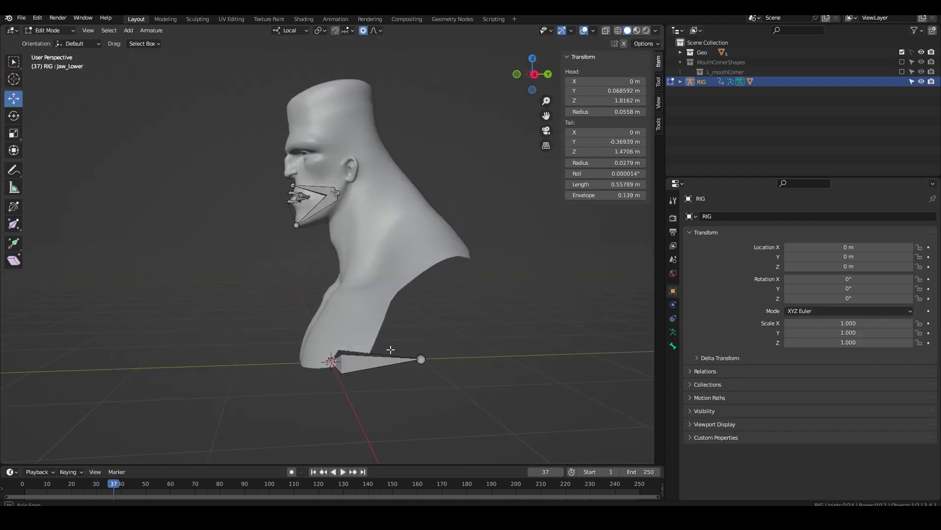
Add a bone, raise it above the head to about Z 2.97 m and scale it to 0.887.
{"action": "key", "text": "shift+a"}
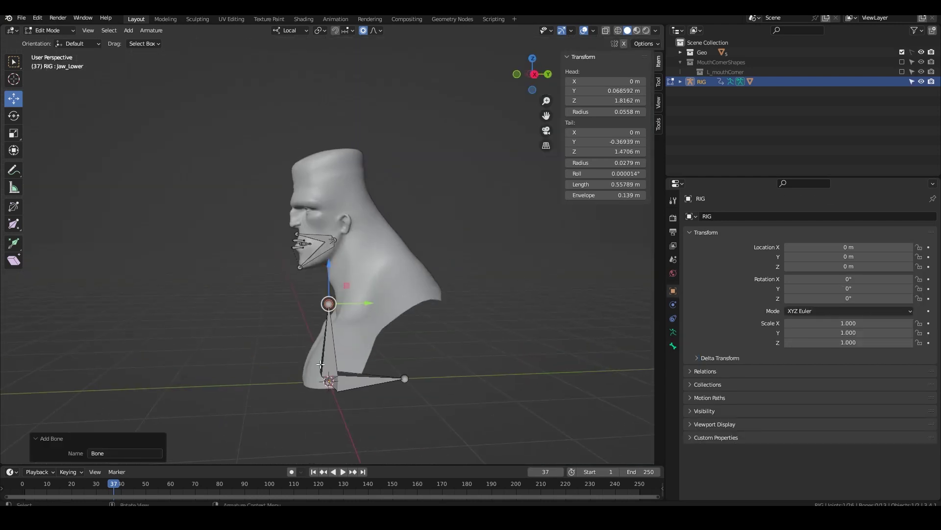
{"action": "left_click", "coordinate": [325, 361]}
{"action": "scroll", "coordinate": [328, 343], "scroll_direction": "down", "scroll_amount": 2}
{"action": "middle_click_drag", "start_coordinate": [329, 276], "coordinate": [337, 324], "text": "shift"}
{"action": "left_click_drag", "start_coordinate": [336, 325], "coordinate": [337, 167]}
{"action": "key", "text": "s"}
{"action": "middle_click_drag", "start_coordinate": [337, 169], "coordinate": [364, 288]}
{"action": "left_click", "coordinate": [408, 243]}
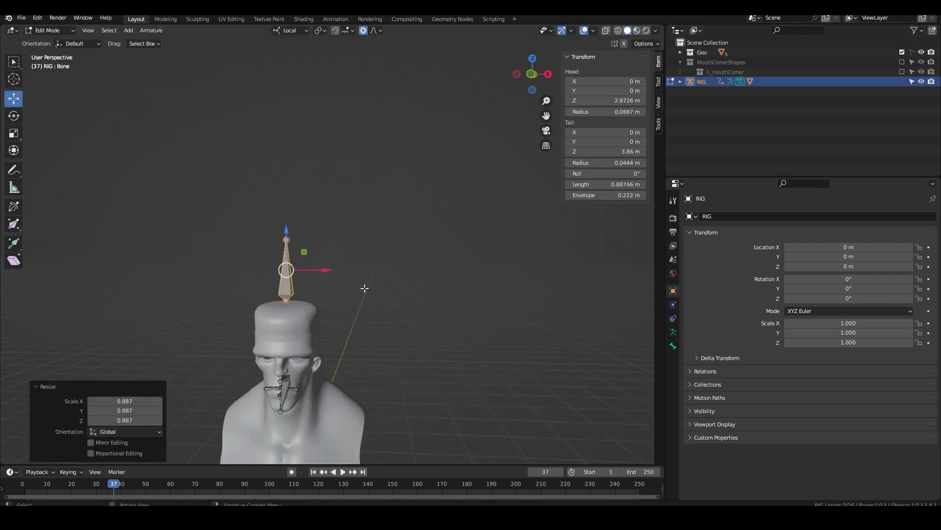
Switch to Pose Mode and rename the bone above the head as Settings.
{"action": "key", "text": "ctrl+Tab"}
{"action": "key", "text": "KP_Decimal"}
{"action": "left_click", "coordinate": [673, 346]}
{"action": "double_click", "coordinate": [730, 215]}
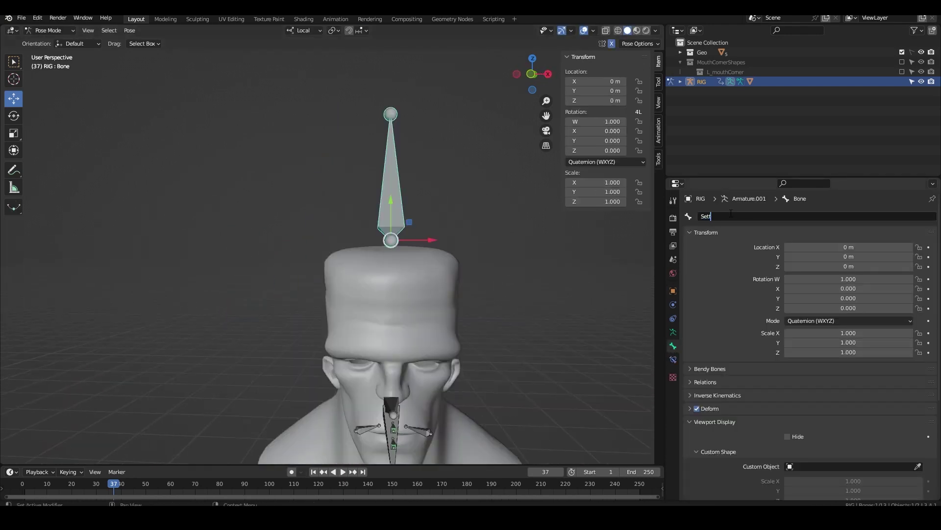
{"action": "type", "text": "Settings"}
{"action": "key", "text": "Return"}
Give the Settings bone custom properties Lips Seal and Seal Height, the latter a library-overridable float with default 0.50, minimum 0.00 and maximum 1.00.
{"action": "scroll", "coordinate": [731, 314], "scroll_direction": "down", "scroll_amount": 5}
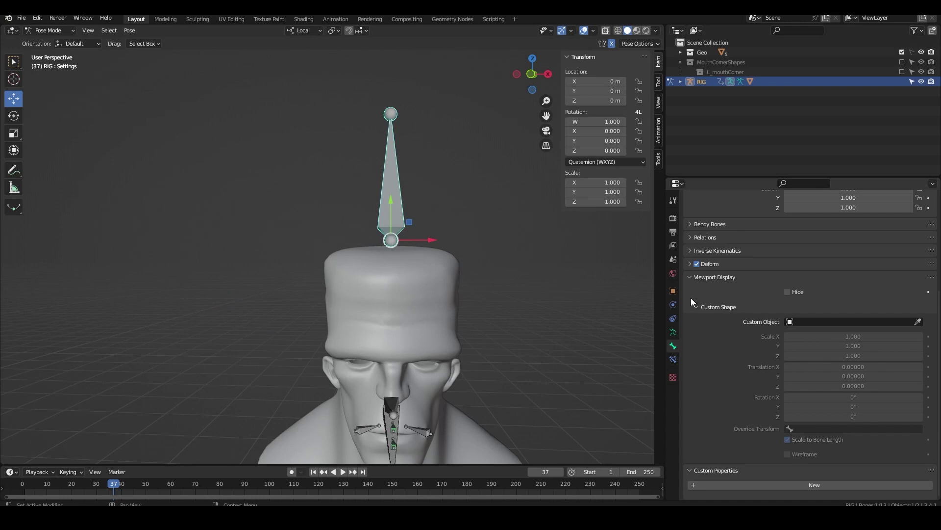
{"action": "left_click", "coordinate": [692, 298]}
{"action": "left_click", "coordinate": [748, 449]}
{"action": "left_click", "coordinate": [915, 468]}
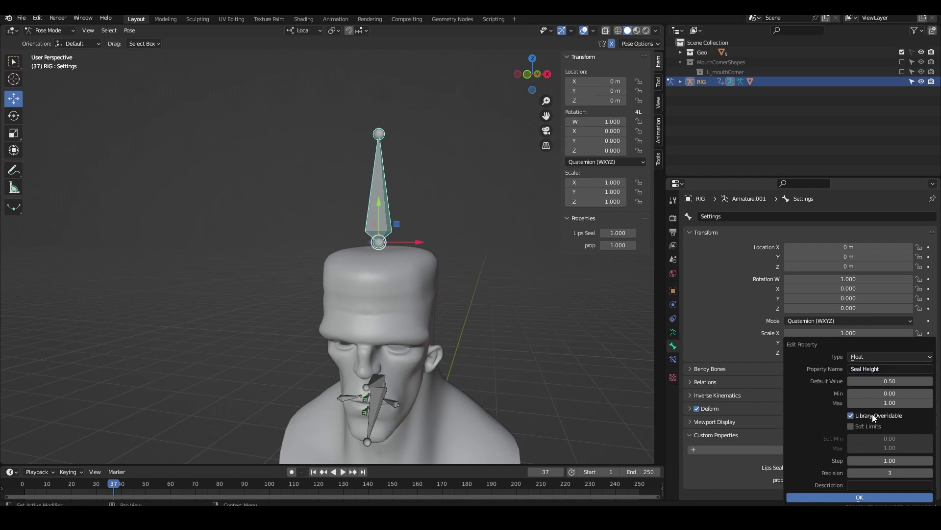
{"action": "left_click", "coordinate": [872, 497]}
Copy the custom property reference from the Settings bone and show the bone constraints of Lip_Upper_CLOSED.
{"action": "right_click", "coordinate": [832, 466]}
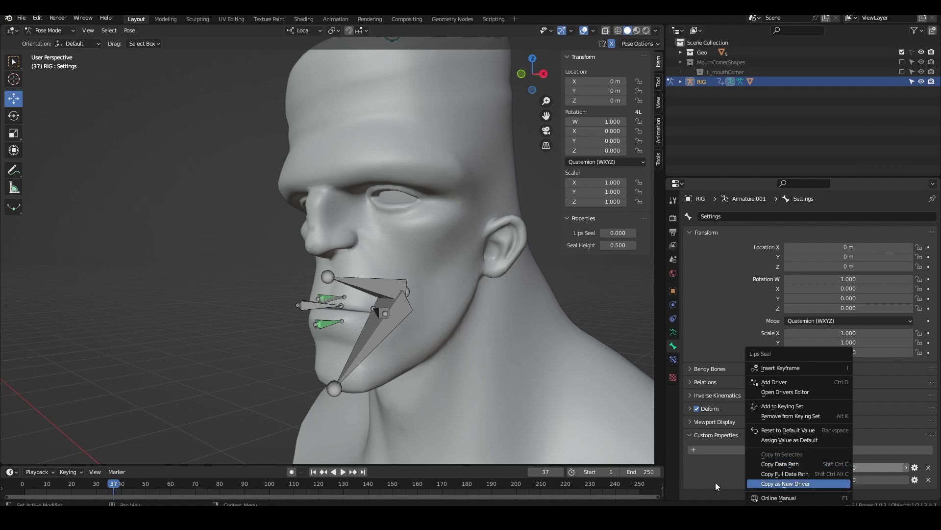
{"action": "left_click", "coordinate": [814, 483]}
{"action": "left_click", "coordinate": [352, 326], "text": "shift"}
{"action": "left_click", "coordinate": [673, 361]}
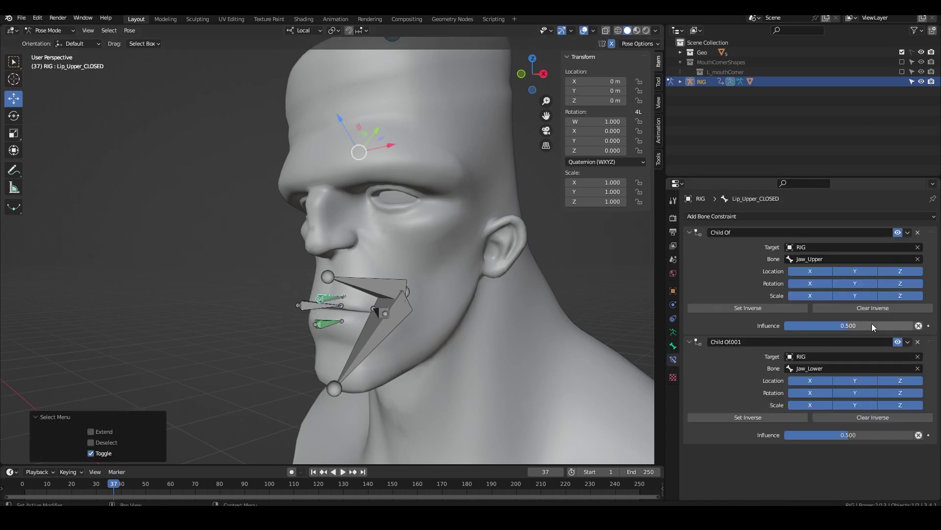
Drive the Influence of Lip_Upper_CLOSED's Jaw_Upper Child Of constraint with expression var, using a Single Property variable that reads the Settings bone on RIG.
{"action": "right_click", "coordinate": [872, 322]}
{"action": "left_click", "coordinate": [868, 337]}
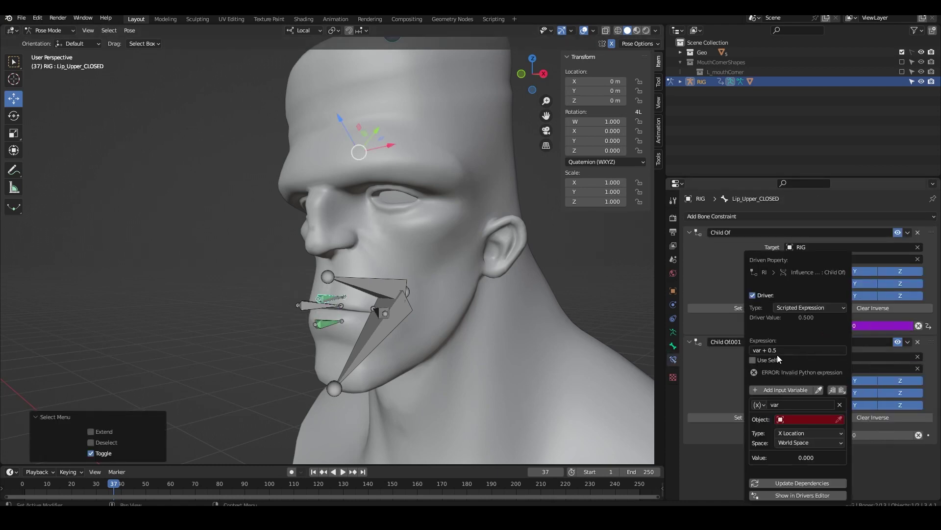
{"action": "left_click", "coordinate": [788, 350]}
{"action": "type", "text": "var"}
{"action": "left_click", "coordinate": [759, 405]}
{"action": "left_click", "coordinate": [775, 415]}
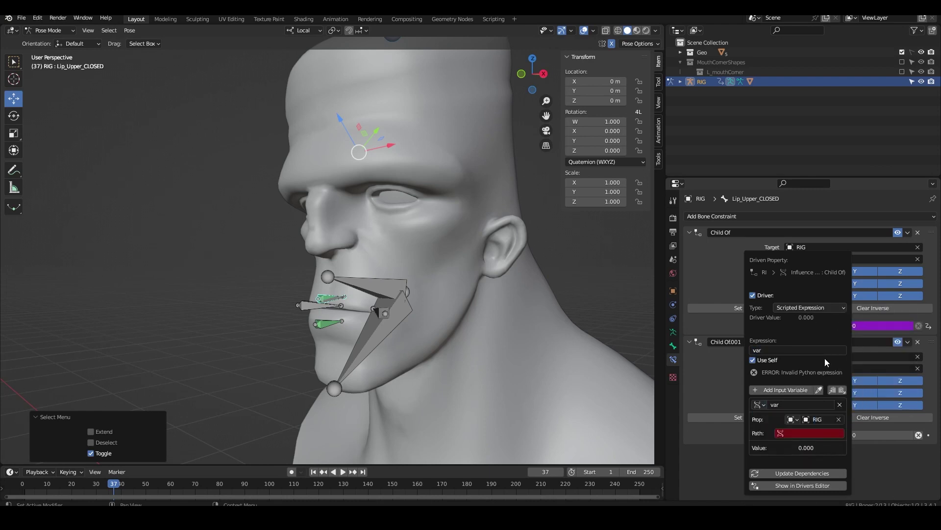
{"action": "key", "text": "Return"}
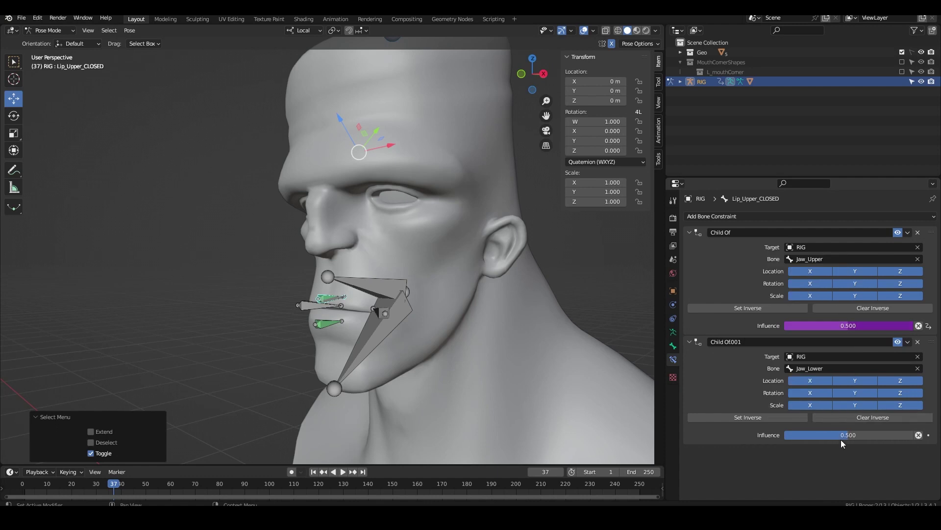
Copy the Influence driver from the Jaw_Upper Child Of constraint onto the Jaw_Lower Child Of constraint of Lip_Upper_CLOSED.
{"action": "right_click", "coordinate": [841, 438]}
{"action": "right_click", "coordinate": [814, 325]}
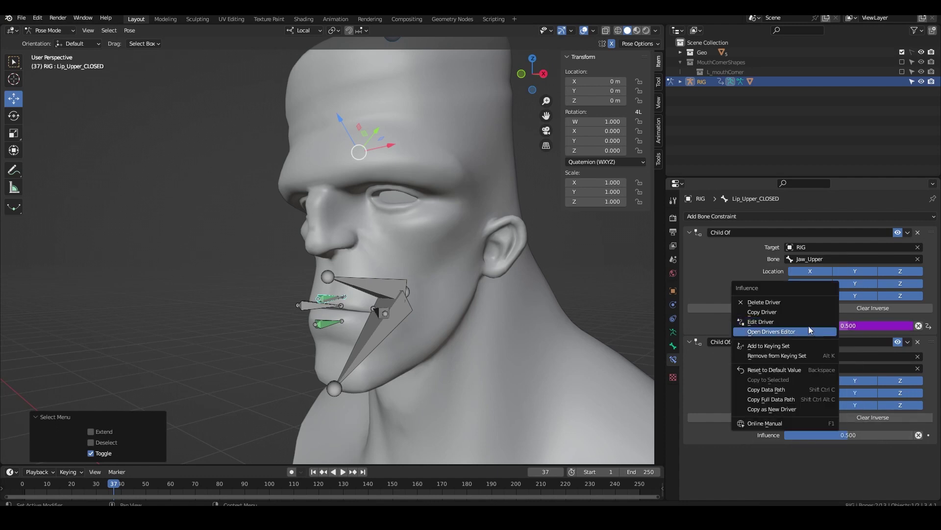
{"action": "left_click", "coordinate": [801, 312]}
{"action": "right_click", "coordinate": [846, 434]}
{"action": "left_click", "coordinate": [831, 428]}
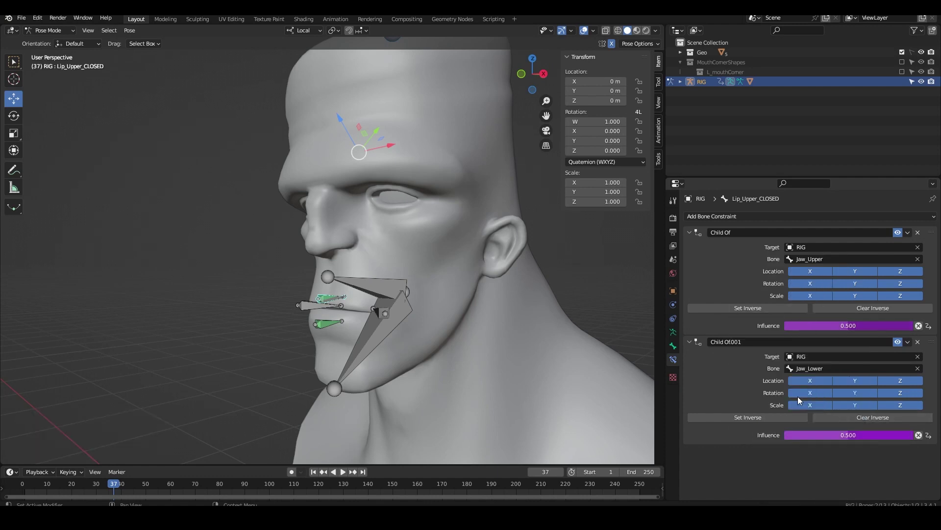
Change the driver expression on the Jaw_Lower Child Of influence to 1-var.
{"action": "right_click", "coordinate": [829, 433]}
{"action": "left_click", "coordinate": [783, 390]}
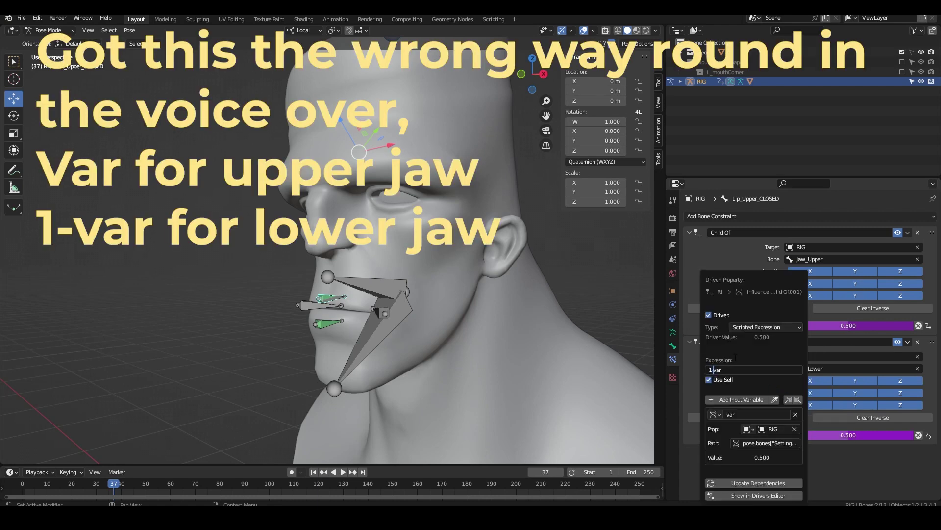
{"action": "left_click", "coordinate": [744, 484]}
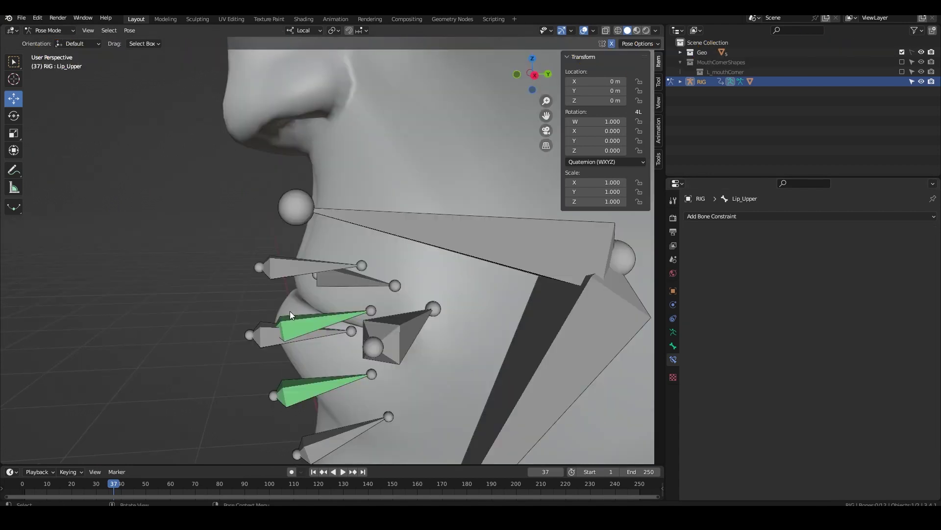
Add a Copy Transforms constraint to the Lip_Upper bone, targeting Lip_Upper_OPEN.
{"action": "left_click", "coordinate": [276, 266]}
{"action": "left_click", "coordinate": [274, 256], "text": "shift"}
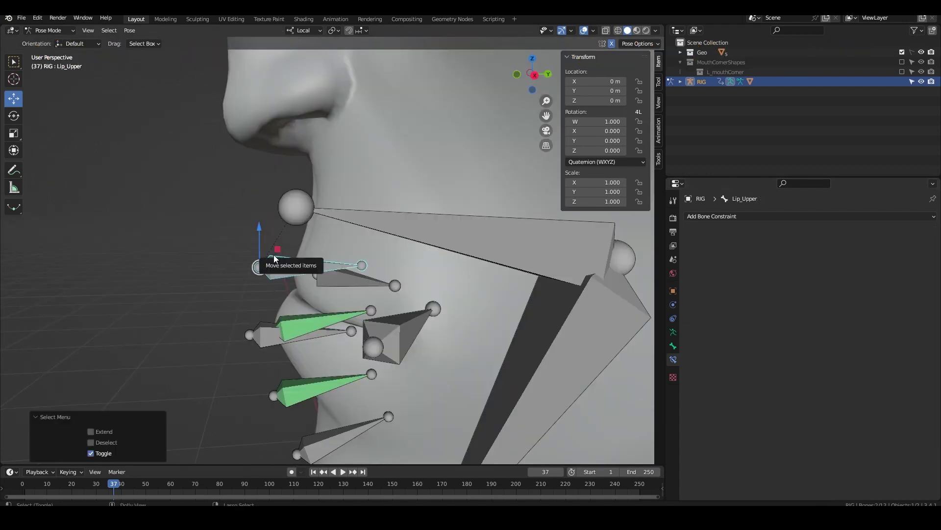
{"action": "key", "text": "ctrl+shift+c"}
{"action": "left_click", "coordinate": [352, 337]}
Add a second Copy Transforms constraint to Lip_Upper, targeting Lip_Upper_CLOSED.
{"action": "middle_click_drag", "start_coordinate": [351, 337], "coordinate": [321, 319]}
{"action": "left_click", "coordinate": [323, 315]}
{"action": "left_click", "coordinate": [281, 271], "text": "alt+shift"}
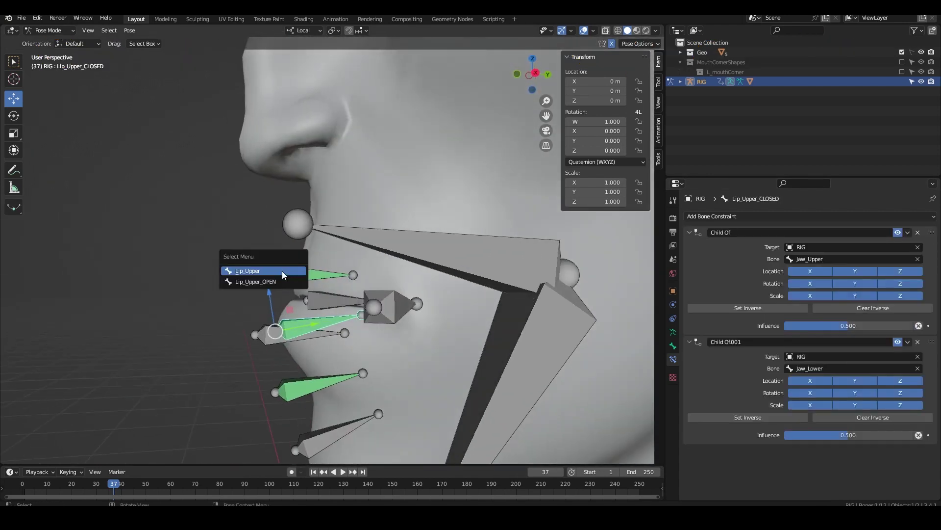
{"action": "left_click", "coordinate": [281, 271]}
{"action": "key", "text": "ctrl+shift+c"}
{"action": "left_click", "coordinate": [282, 270]}
Add a Copy Transforms constraint to the Lip_Lower bone, targeting Lip_Lower_CLOSED.
{"action": "middle_click_drag", "start_coordinate": [282, 271], "coordinate": [306, 280]}
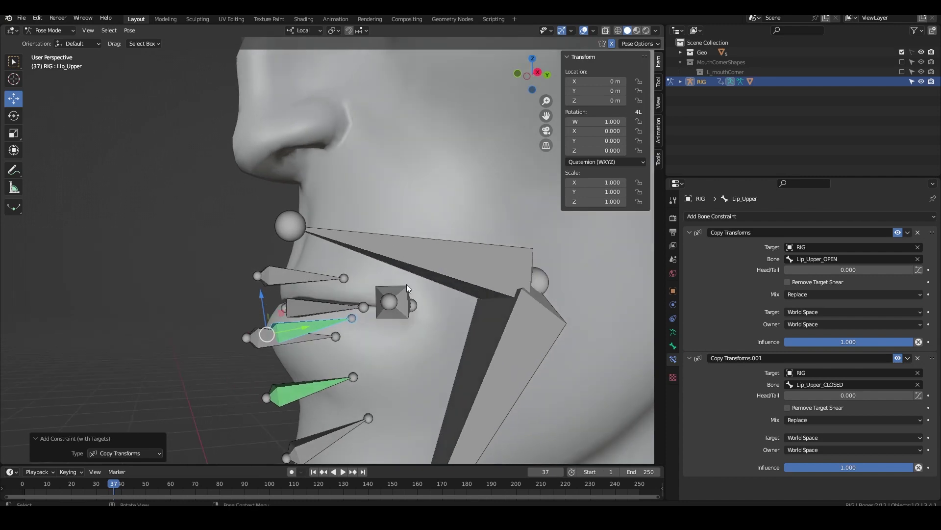
{"action": "middle_click_drag", "start_coordinate": [407, 288], "coordinate": [286, 357]}
{"action": "left_click", "coordinate": [313, 396]}
{"action": "left_click", "coordinate": [255, 296]}
{"action": "left_click", "coordinate": [316, 351], "text": "shift"}
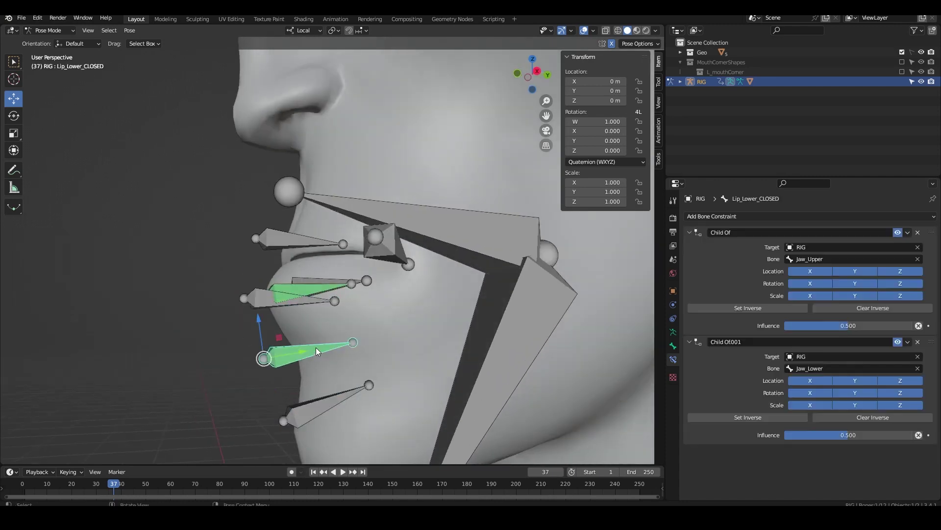
{"action": "left_click", "coordinate": [255, 303], "text": "shift"}
{"action": "key", "text": "ctrl+shift+c"}
{"action": "left_click", "coordinate": [257, 294]}
Add a second Copy Transforms constraint to Lip_Lower, targeting the lower lip's OPEN bone.
{"action": "left_click", "coordinate": [305, 407]}
{"action": "left_click", "coordinate": [284, 356], "text": "alt+shift"}
{"action": "left_click", "coordinate": [284, 358]}
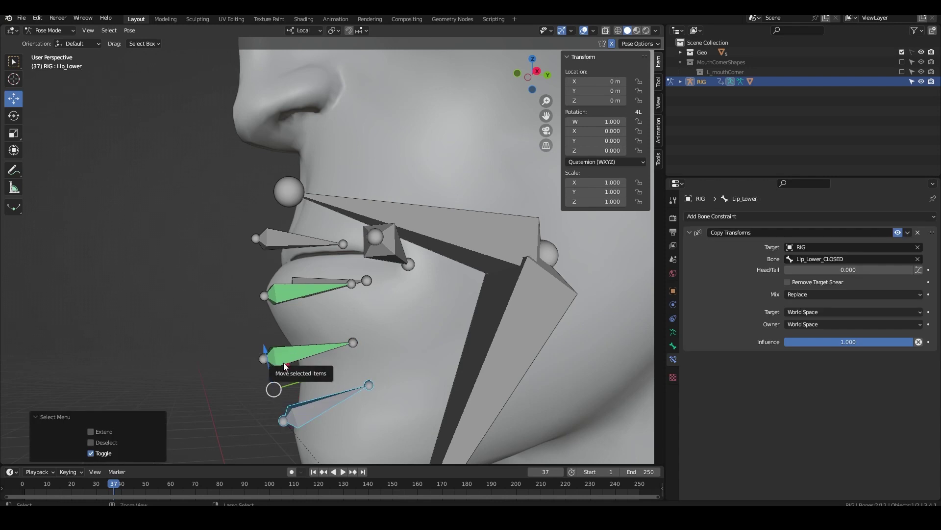
{"action": "key", "text": "ctrl+shift+c"}
{"action": "left_click", "coordinate": [284, 363]}
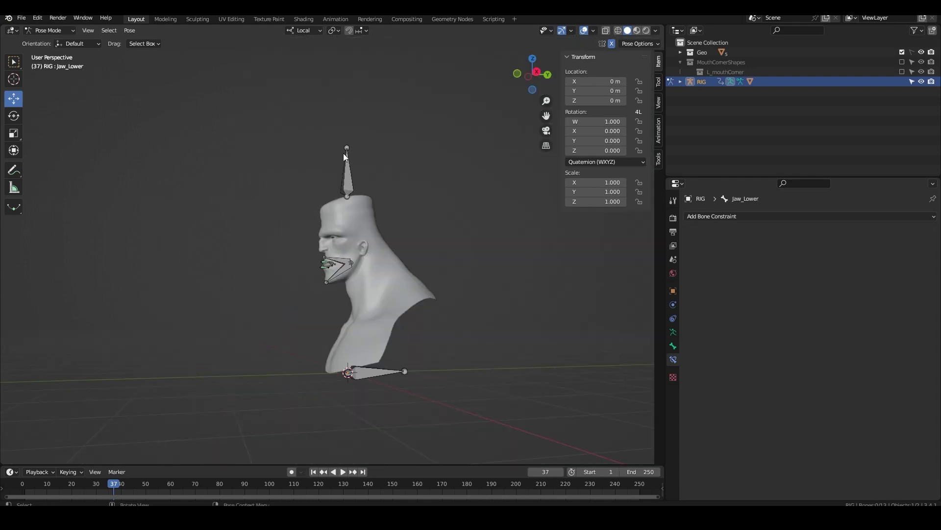
Select the Settings bone above the head and copy the data path of its Lips Seal property.
{"action": "left_click", "coordinate": [347, 170]}
{"action": "scroll", "coordinate": [348, 170], "scroll_direction": "up", "scroll_amount": 5}
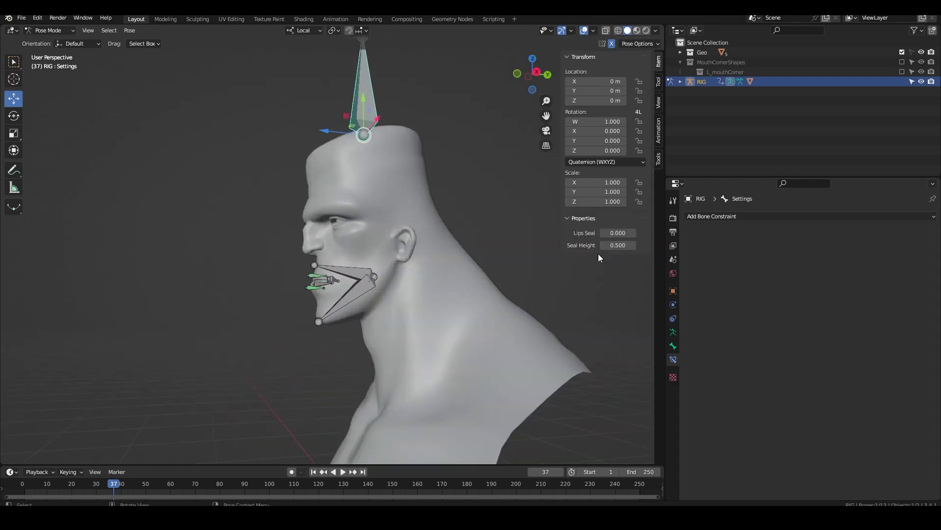
{"action": "right_click", "coordinate": [612, 233]}
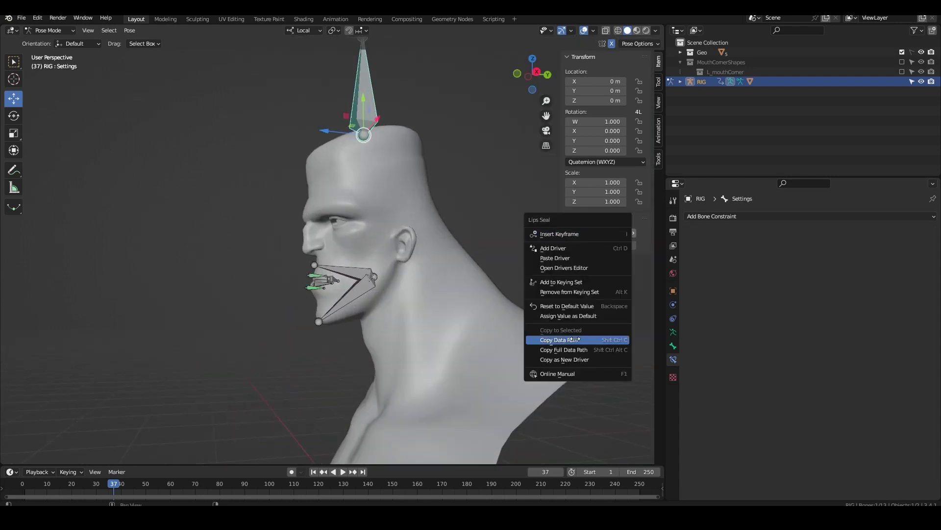
{"action": "left_click", "coordinate": [575, 340]}
Add a driver to the Influence of Lip_Upper's Lip_Upper_OPEN Copy Transforms constraint, with a Single Property variable reading Lips Seal from RIG.
{"action": "scroll", "coordinate": [293, 296], "scroll_direction": "up", "scroll_amount": 2}
{"action": "left_click", "coordinate": [292, 296], "text": "shift"}
{"action": "right_click", "coordinate": [834, 348]}
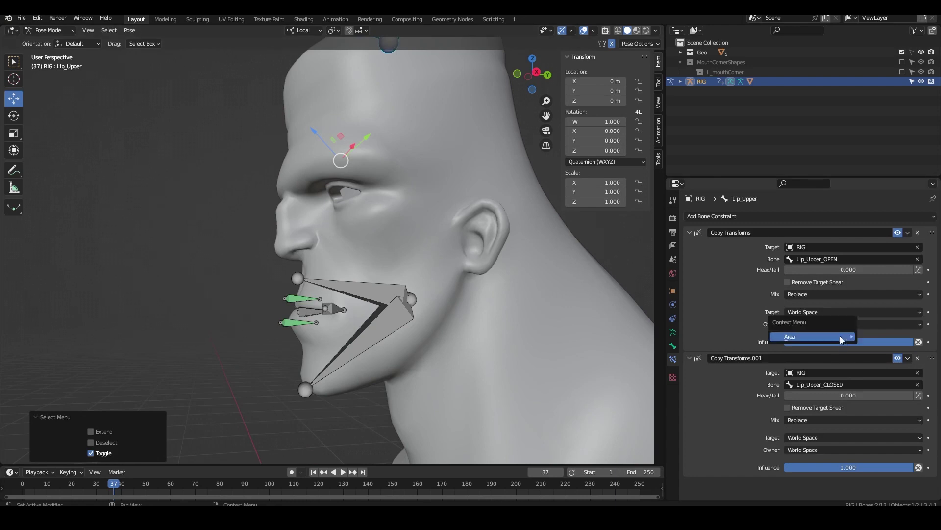
{"action": "left_click", "coordinate": [814, 358]}
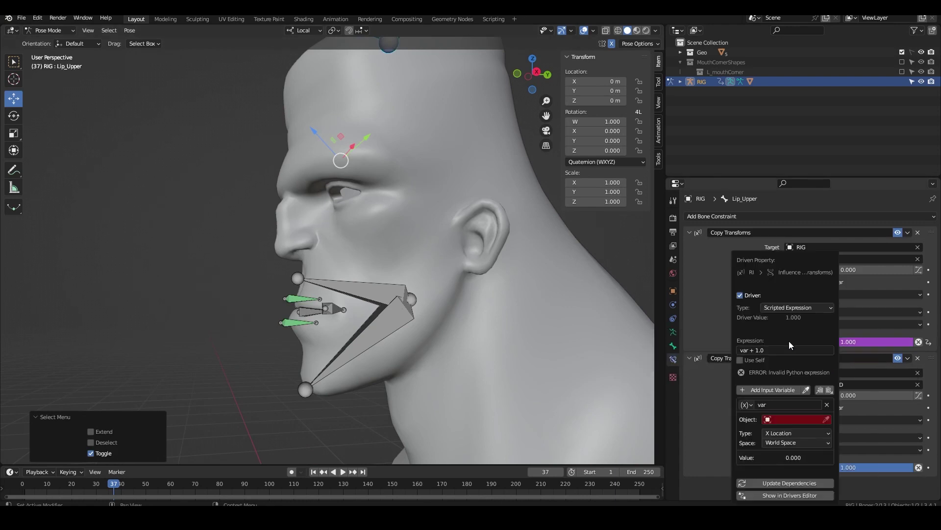
{"action": "left_click", "coordinate": [746, 405]}
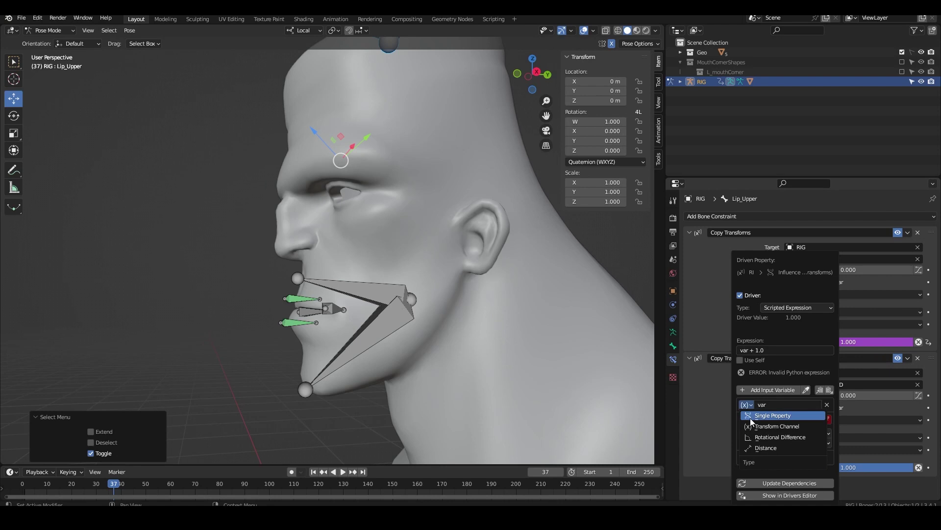
{"action": "left_click", "coordinate": [750, 418]}
{"action": "left_click", "coordinate": [809, 419]}
{"action": "type", "text": "r"}
{"action": "left_click", "coordinate": [797, 317]}
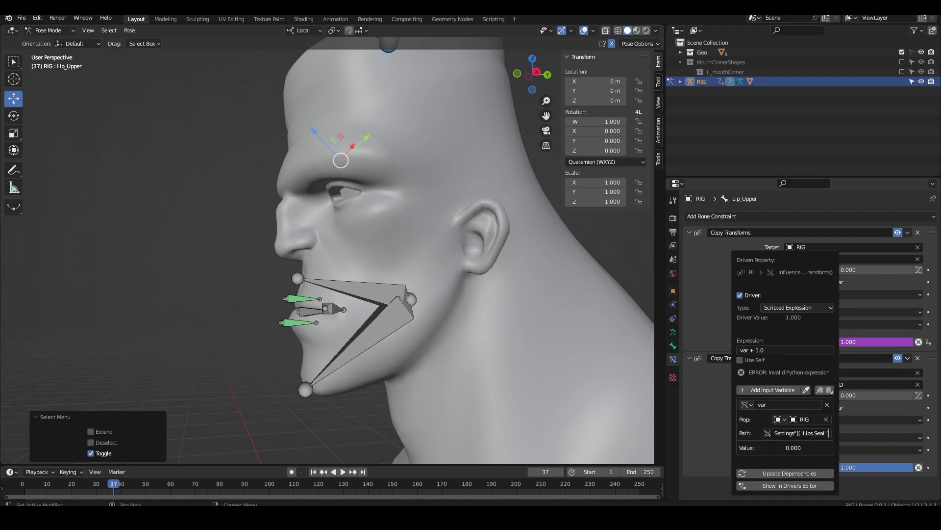
{"action": "key", "text": "Return"}
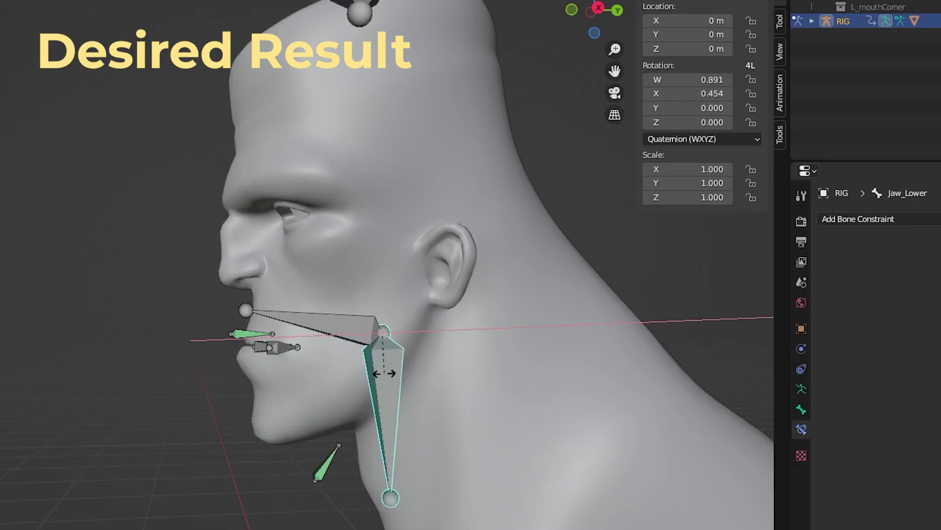
Test the finished rig with Jaw_Lower rotated open, setting Lips Seal to 1.000 and Seal Height to 1.000 on the Settings bone.
{"action": "left_click", "coordinate": [363, 358]}
{"action": "middle_click_drag", "start_coordinate": [338, 355], "coordinate": [373, 349]}
{"action": "left_click", "coordinate": [389, 6]}
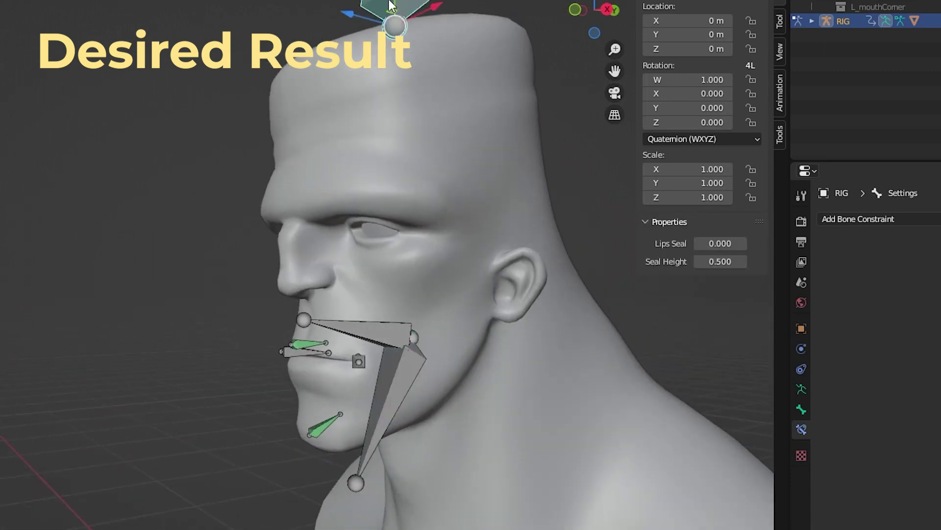
{"action": "left_click_drag", "start_coordinate": [712, 248], "coordinate": [721, 248]}
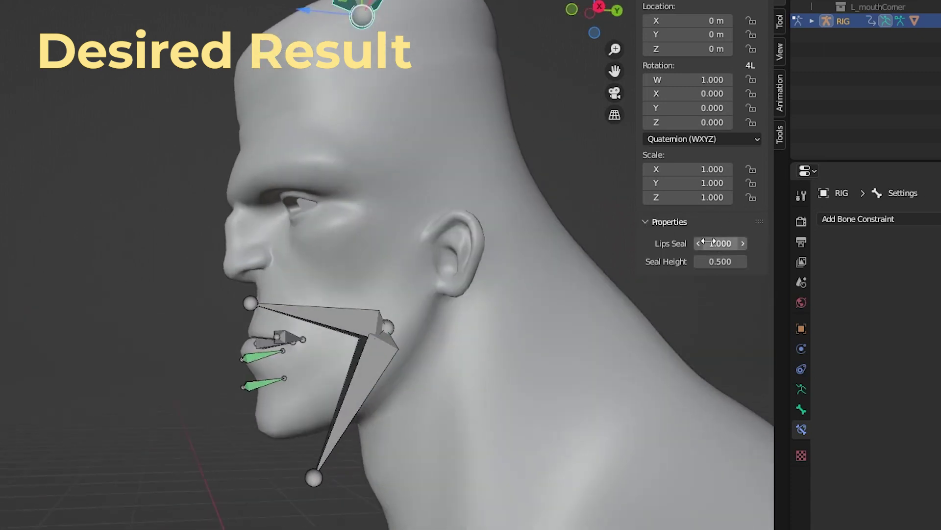
{"action": "left_click_drag", "start_coordinate": [715, 243], "coordinate": [746, 261]}
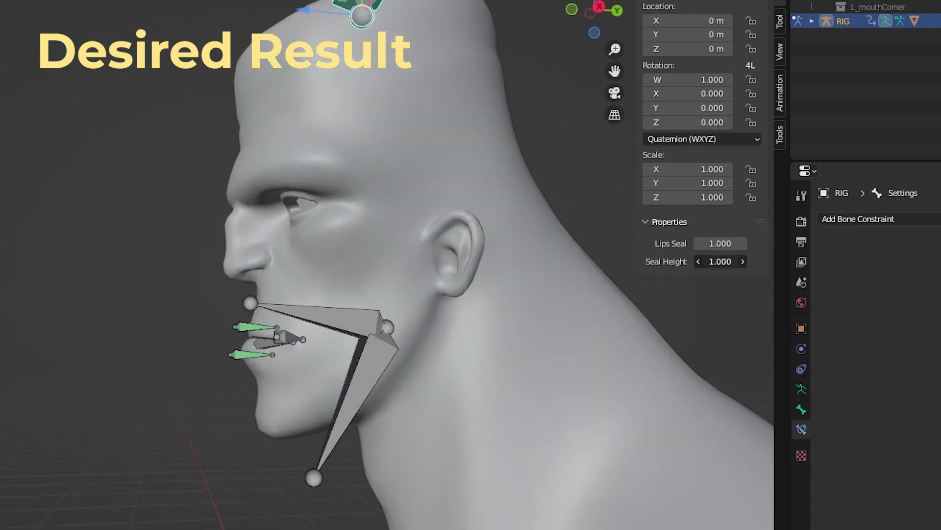
Rotate Jaw_Lower back up to close the mouth and set the Settings bone's Seal Height to 0.5.
{"action": "left_click", "coordinate": [364, 373]}
{"action": "key", "text": "r"}
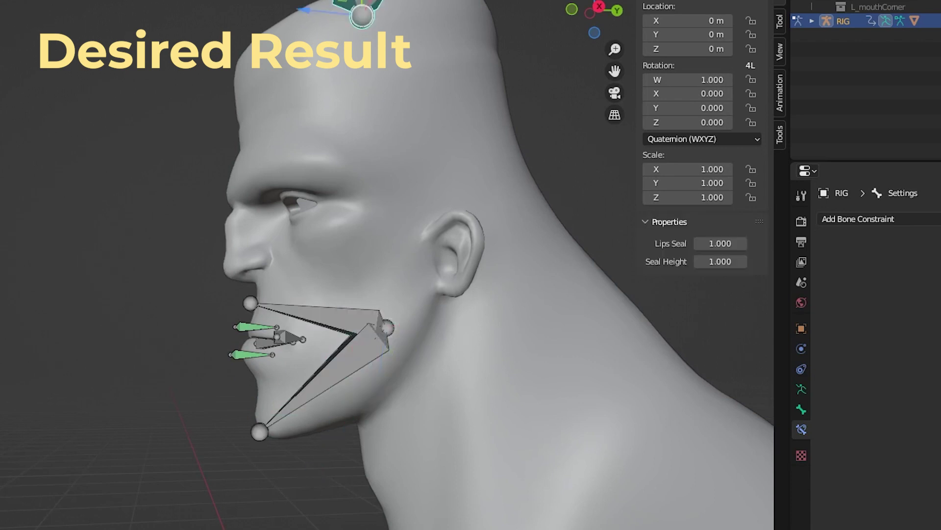
{"action": "left_click", "coordinate": [723, 261]}
{"action": "type", "text": "0.5"}
{"action": "key", "text": "Return"}
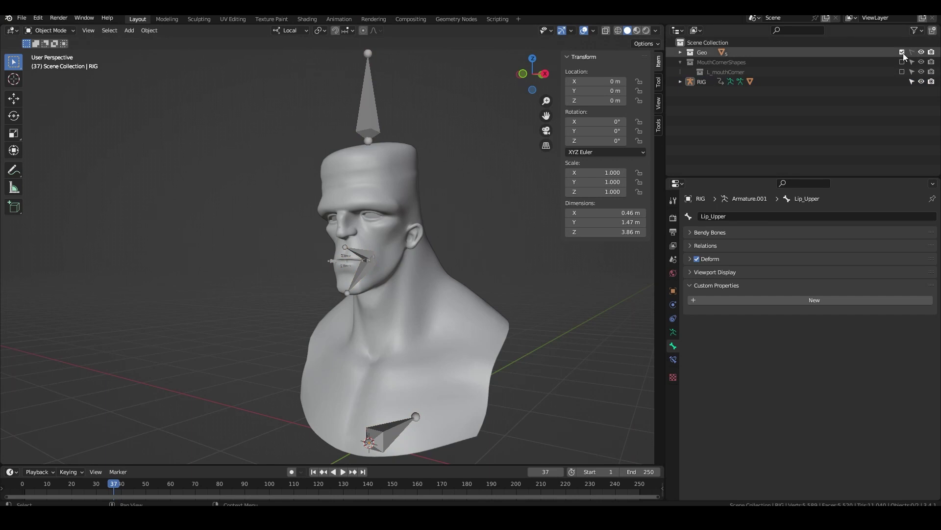
Make the Geo collection selectable and parent the head mesh to the RIG armature using Armature Deform With Empty Groups.
{"action": "left_click", "coordinate": [910, 53]}
{"action": "scroll", "coordinate": [437, 182], "scroll_direction": "up", "scroll_amount": 2}
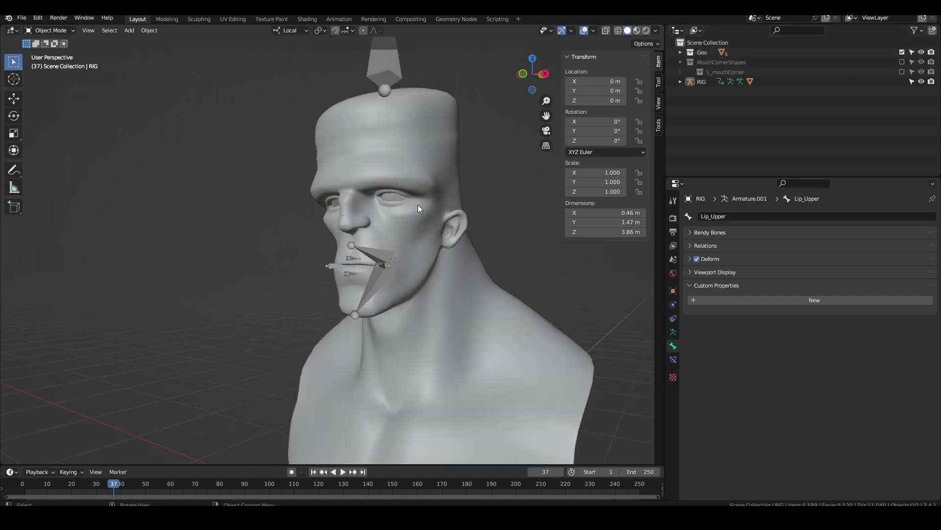
{"action": "left_click", "coordinate": [401, 268]}
{"action": "left_click", "coordinate": [381, 254], "text": "shift"}
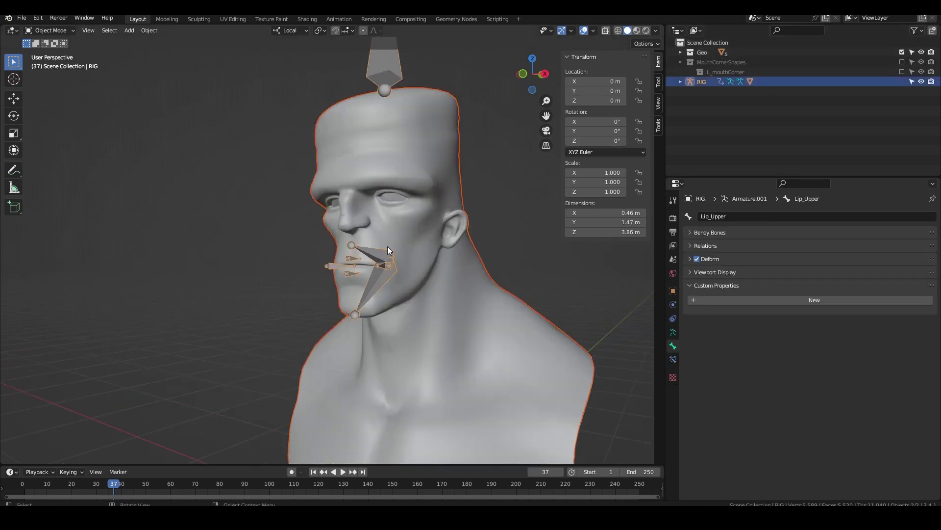
{"action": "key", "text": "ctrl+p"}
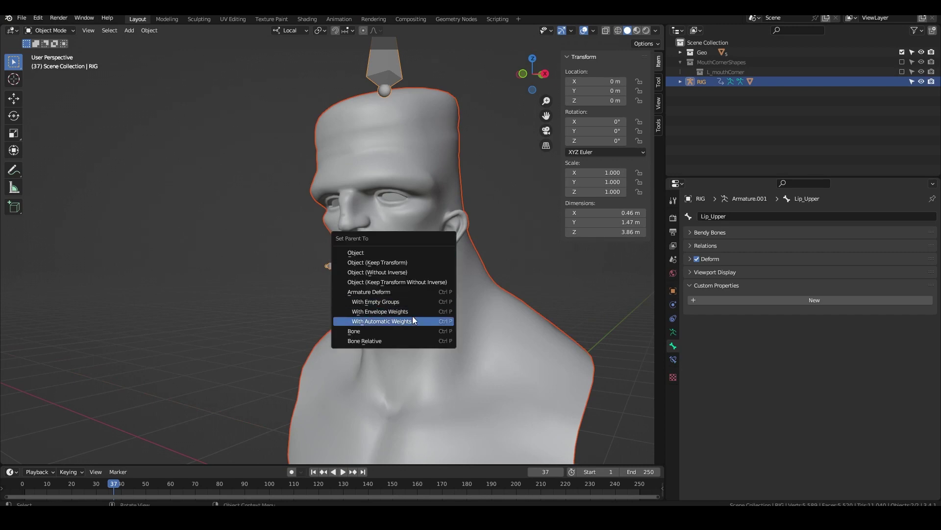
{"action": "left_click", "coordinate": [401, 301]}
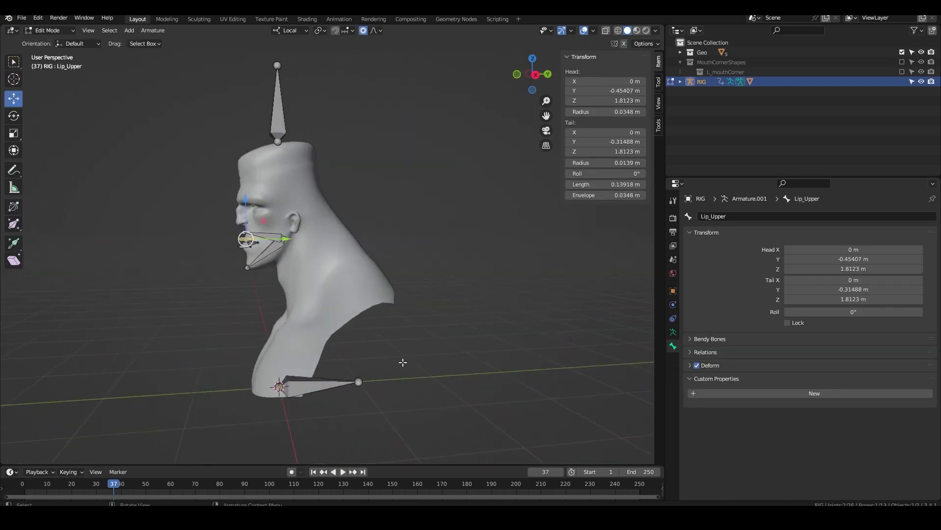
Add a bone, move it behind the head to about Y 0.69 m, Z 1.94 m, and name it Excess Weights.
{"action": "key", "text": "shift+a"}
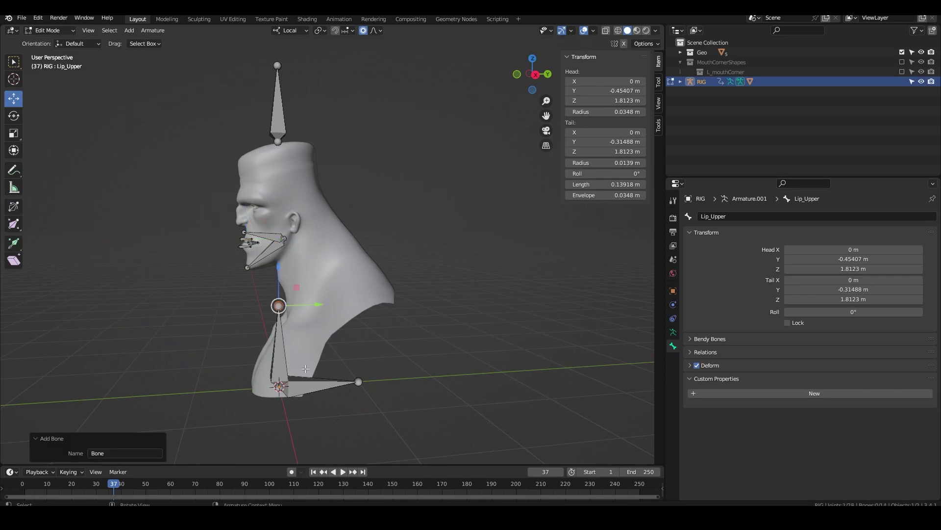
{"action": "left_click", "coordinate": [281, 356]}
{"action": "left_click_drag", "start_coordinate": [279, 346], "coordinate": [333, 187]}
{"action": "left_click", "coordinate": [759, 217]}
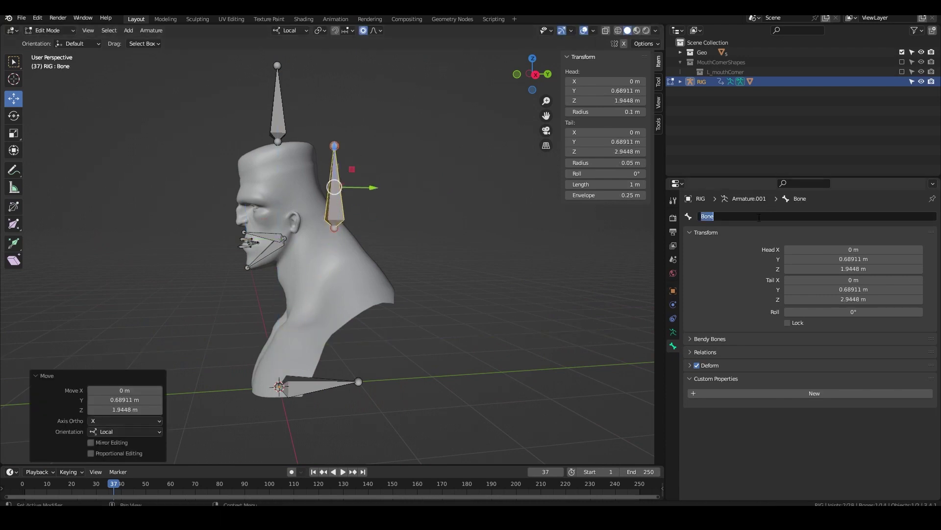
{"action": "type", "text": "Excess Weights"}
{"action": "key", "text": "Return"}
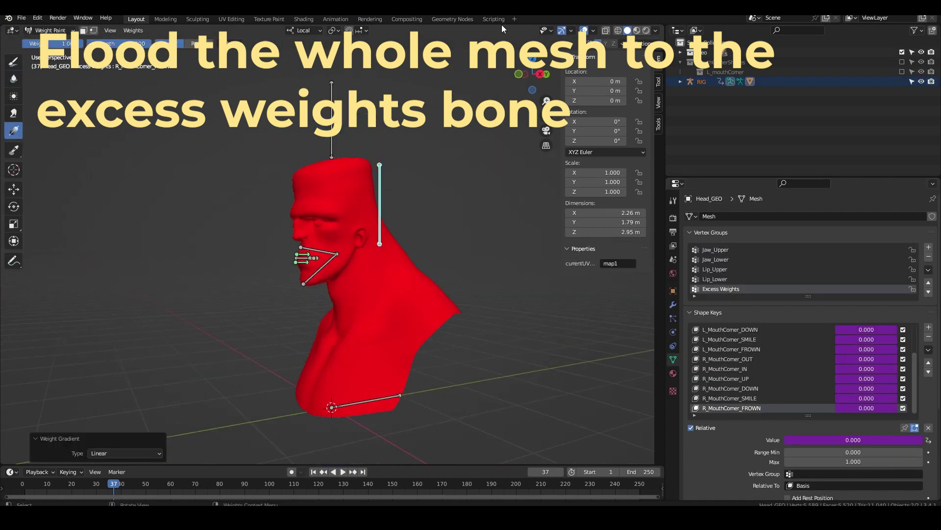
Assign the area around the mouth to Lip_Upper at weight 1.000 and smooth it with factor 0.500 and 115 iterations.
{"action": "left_click", "coordinate": [593, 31]}
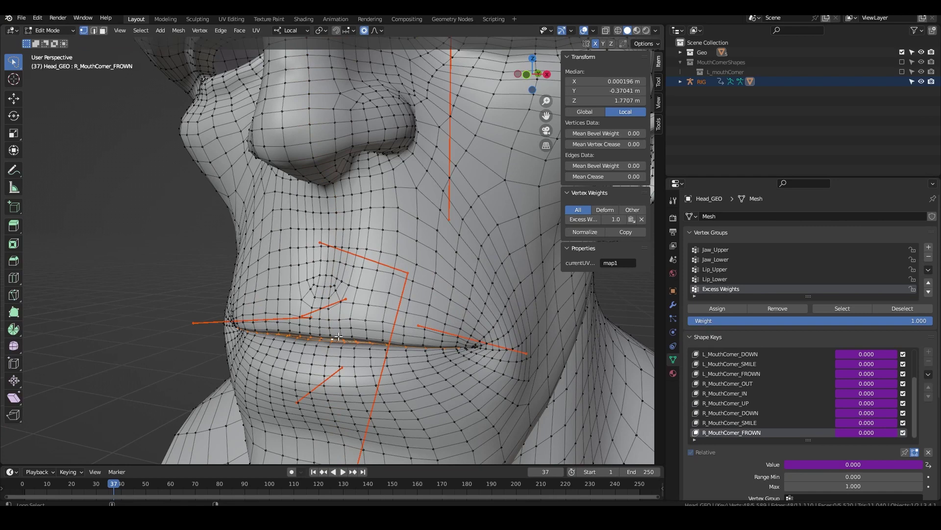
{"action": "key", "text": "ctrl+KP_Add"}
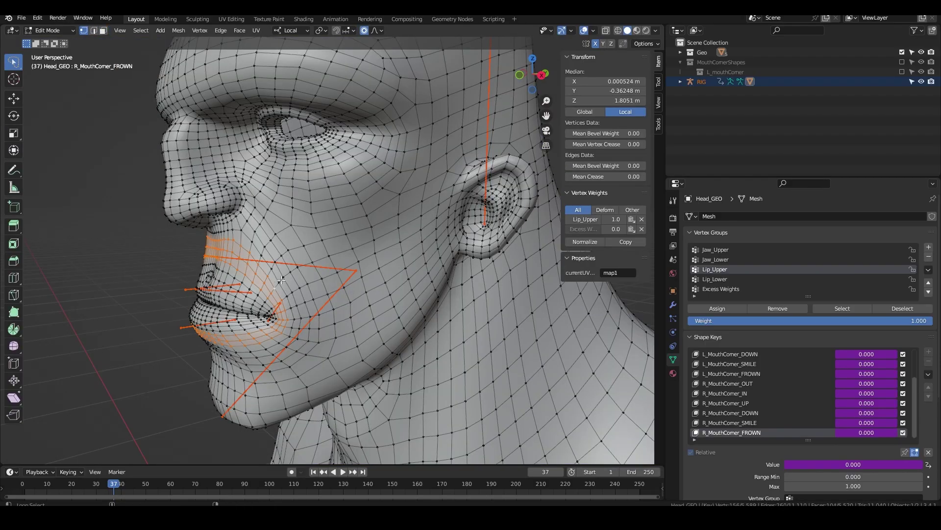
{"action": "left_click", "coordinate": [155, 31]}
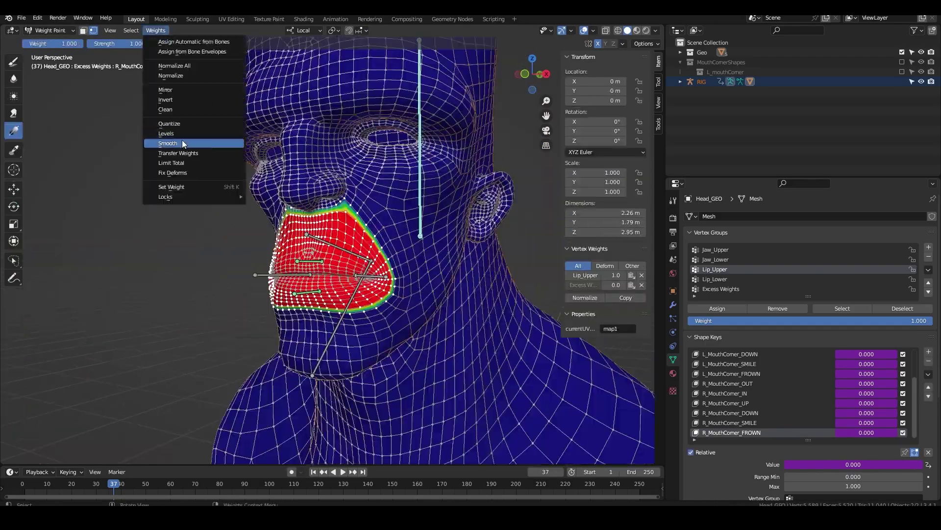
{"action": "left_click", "coordinate": [183, 144]}
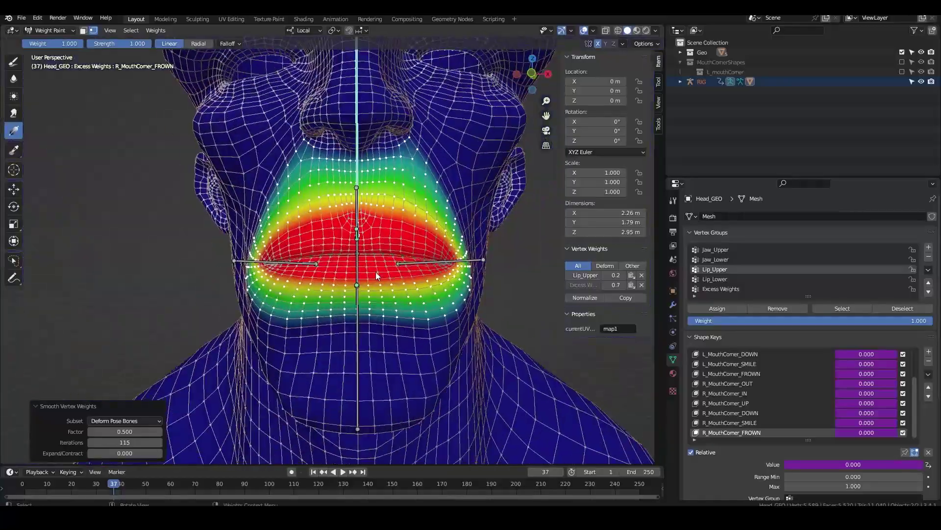
Lock the Jaw_Upper and Jaw_Lower vertex groups along with Excess Weights, leaving only the two lip groups editable.
{"action": "left_click", "coordinate": [845, 279]}
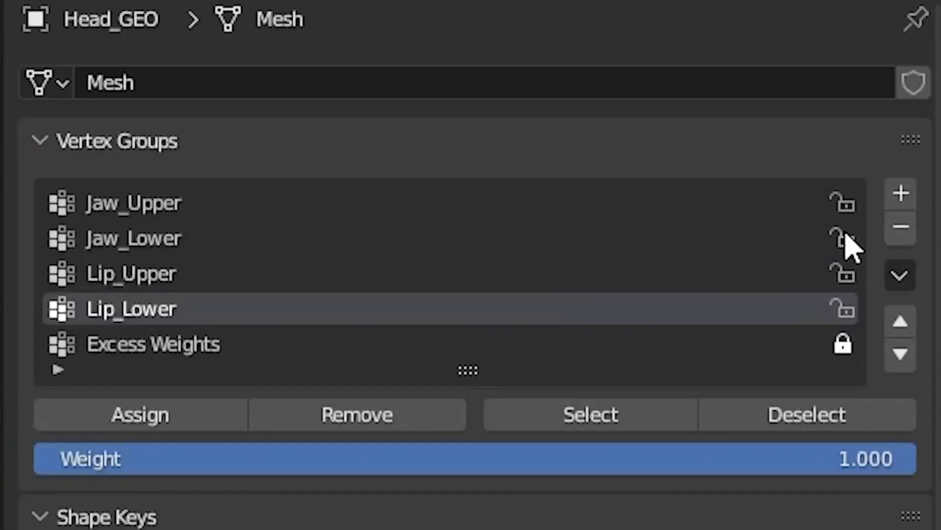
{"action": "left_click_drag", "start_coordinate": [845, 236], "coordinate": [857, 188]}
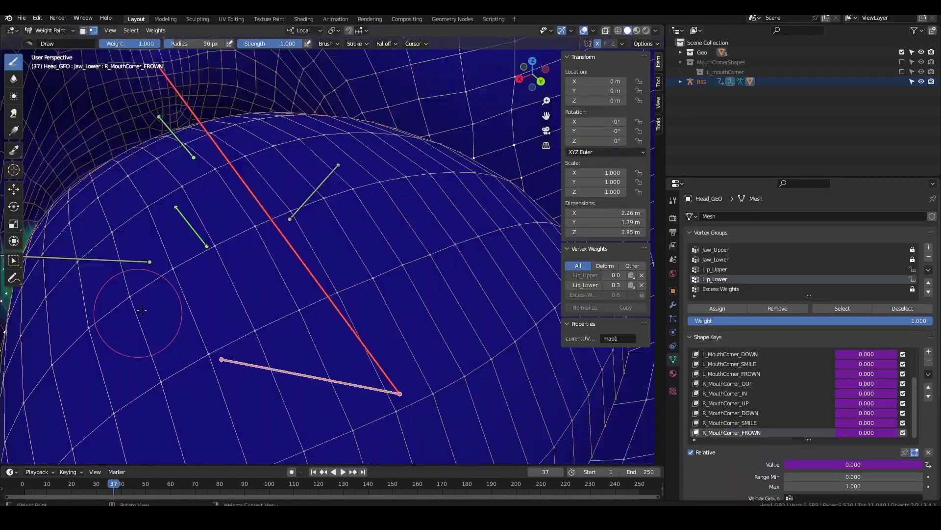
{"action": "middle_click_drag", "start_coordinate": [142, 310], "coordinate": [436, 377]}
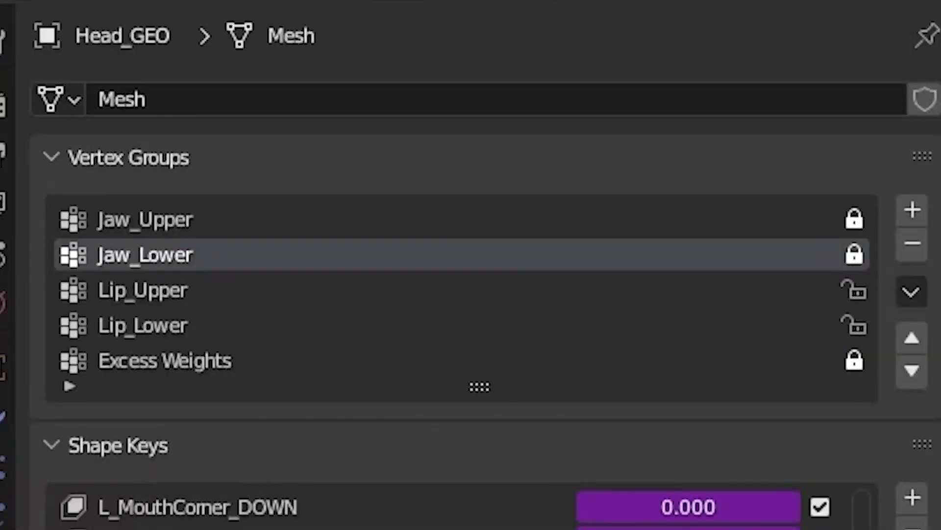
Select the Jaw_Upper vertex group, unlock only it and Excess Weights, and lock Jaw_Lower, Lip_Upper and Lip_Lower.
{"action": "left_click", "coordinate": [854, 252]}
{"action": "left_click", "coordinate": [856, 319]}
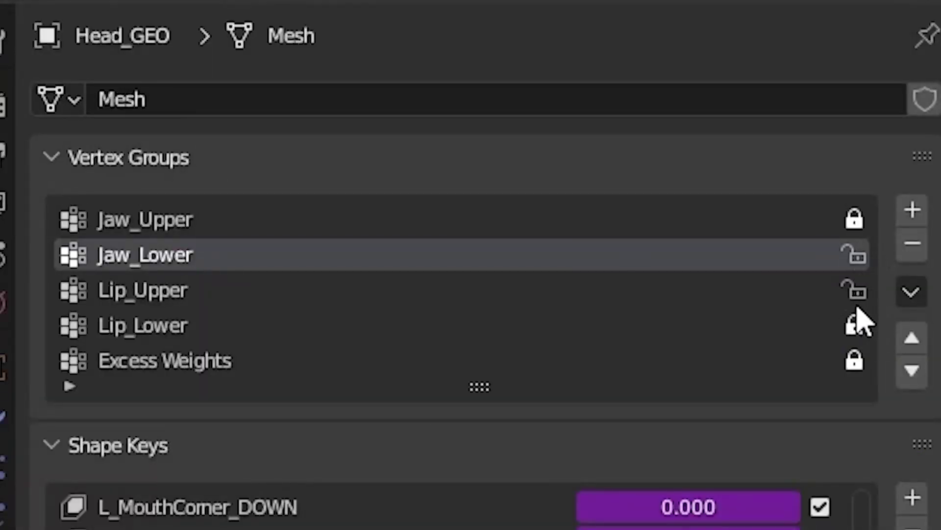
{"action": "left_click", "coordinate": [626, 216]}
{"action": "left_click", "coordinate": [853, 219]}
{"action": "scroll", "coordinate": [752, 336], "scroll_direction": "down", "scroll_amount": 3}
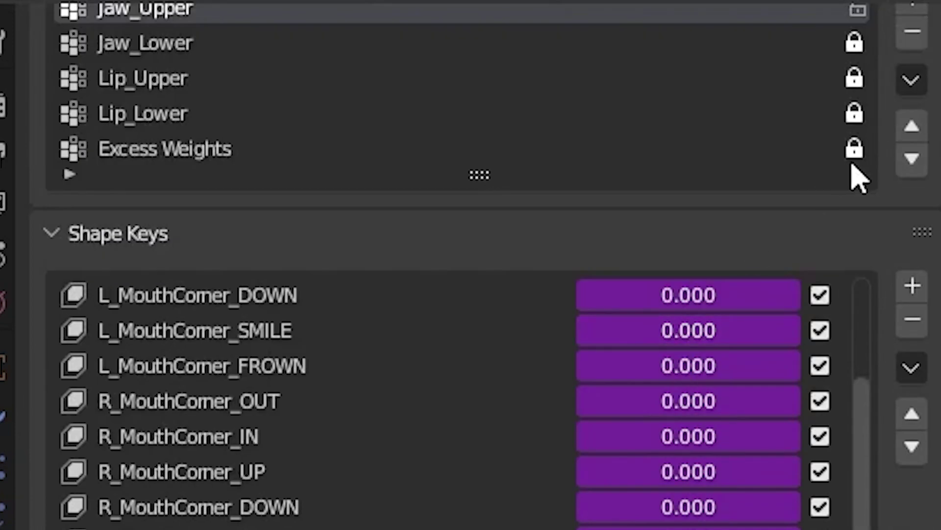
{"action": "left_click", "coordinate": [853, 149]}
{"action": "scroll", "coordinate": [610, 386], "scroll_direction": "up", "scroll_amount": 4}
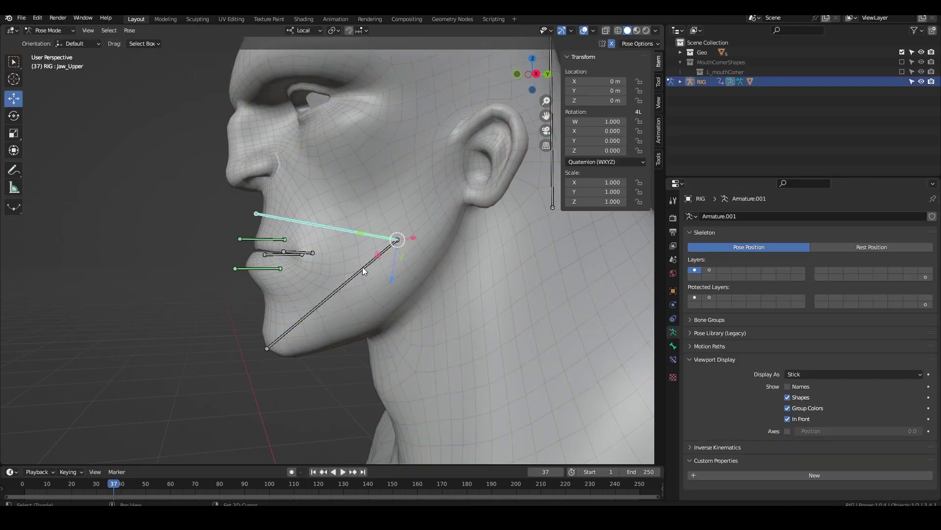
Paint Jaw_Upper weights across the cheeks, upper lip and jaw, blur their edges, and select the Excess Weights group.
{"action": "key", "text": "ctrl+Tab"}
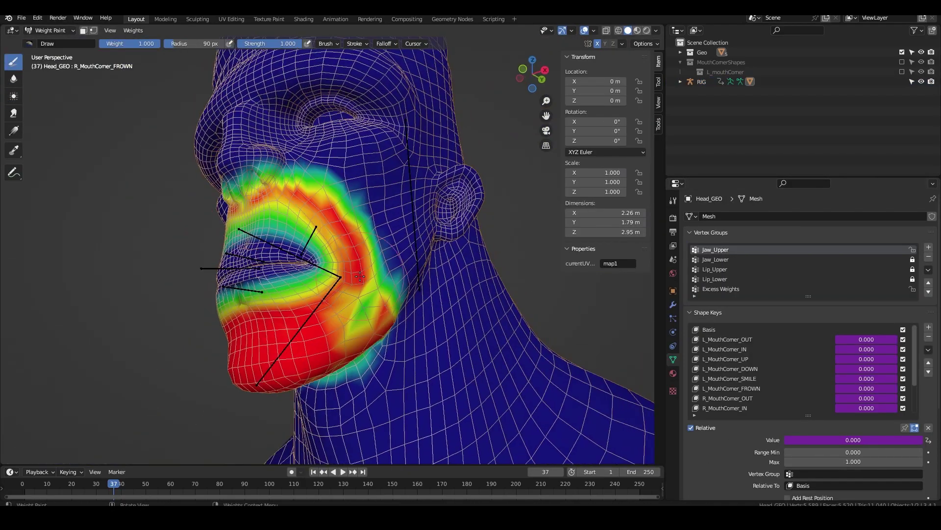
{"action": "middle_click_drag", "start_coordinate": [360, 276], "coordinate": [334, 180]}
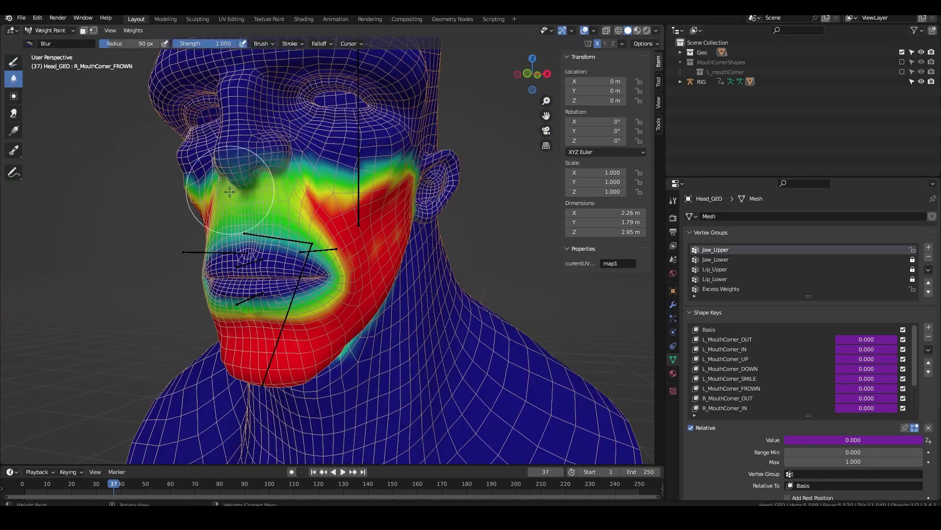
{"action": "middle_click_drag", "start_coordinate": [229, 192], "coordinate": [161, 343]}
{"action": "left_click", "coordinate": [721, 288]}
{"action": "middle_click_drag", "start_coordinate": [255, 318], "coordinate": [275, 319]}
{"action": "scroll", "coordinate": [304, 305], "scroll_direction": "up", "scroll_amount": 3}
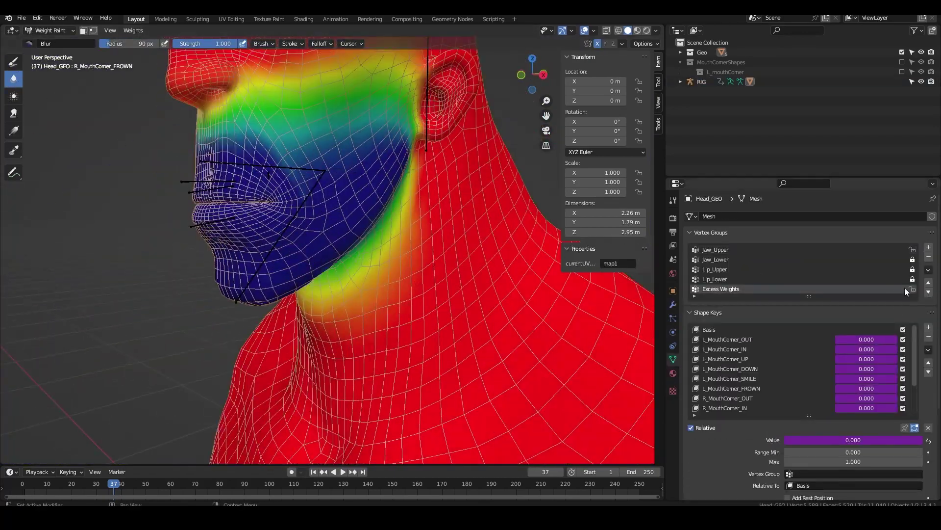
Lock Excess Weights, unlock Jaw_Lower, and paint full Jaw_Lower weight over the chin and jawline back toward the ear.
{"action": "left_click", "coordinate": [912, 249]}
{"action": "left_click", "coordinate": [883, 259]}
{"action": "scroll", "coordinate": [305, 250], "scroll_direction": "down", "scroll_amount": 4}
{"action": "left_click", "coordinate": [14, 62]}
{"action": "mouse_move", "coordinate": [275, 245]}
{"action": "left_mouse_down"}
{"action": "mouse_move", "coordinate": [283, 257]}
{"action": "mouse_move", "coordinate": [333, 225]}
{"action": "left_mouse_up"}
{"action": "mouse_move", "coordinate": [334, 225]}
{"action": "middle_mouse_down"}
{"action": "mouse_move", "coordinate": [316, 209]}
{"action": "mouse_move", "coordinate": [348, 222]}
{"action": "middle_mouse_up"}
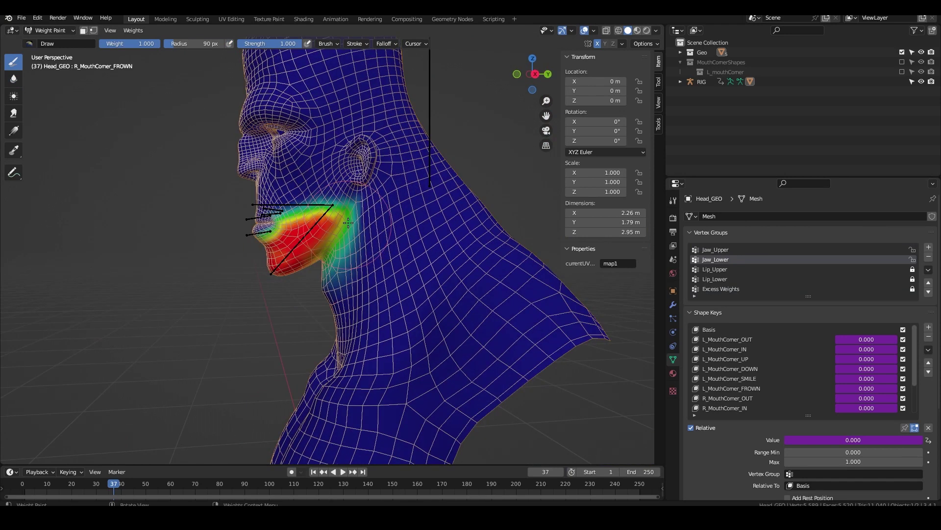
{"action": "left_click_drag", "start_coordinate": [345, 241], "coordinate": [314, 196]}
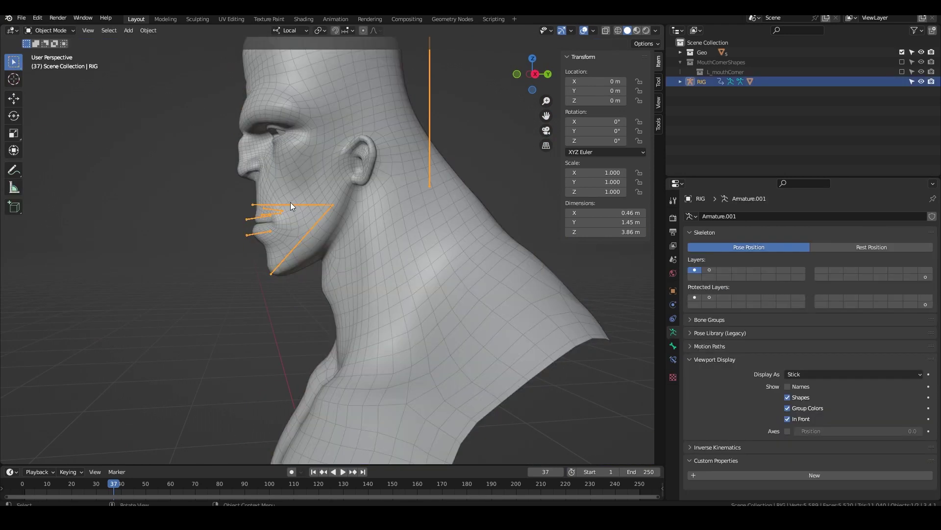
Rotate the jaw bones to test the deformation and blur the Jaw_Lower weights around the cheek and jaw hinge.
{"action": "left_click", "coordinate": [290, 202]}
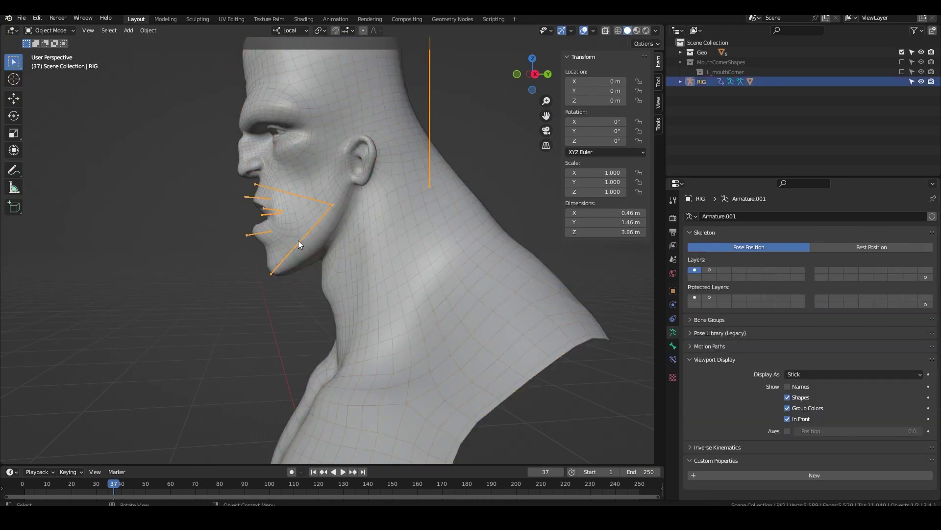
{"action": "left_click", "coordinate": [299, 201]}
{"action": "key", "text": "r"}
{"action": "left_click", "coordinate": [299, 205]}
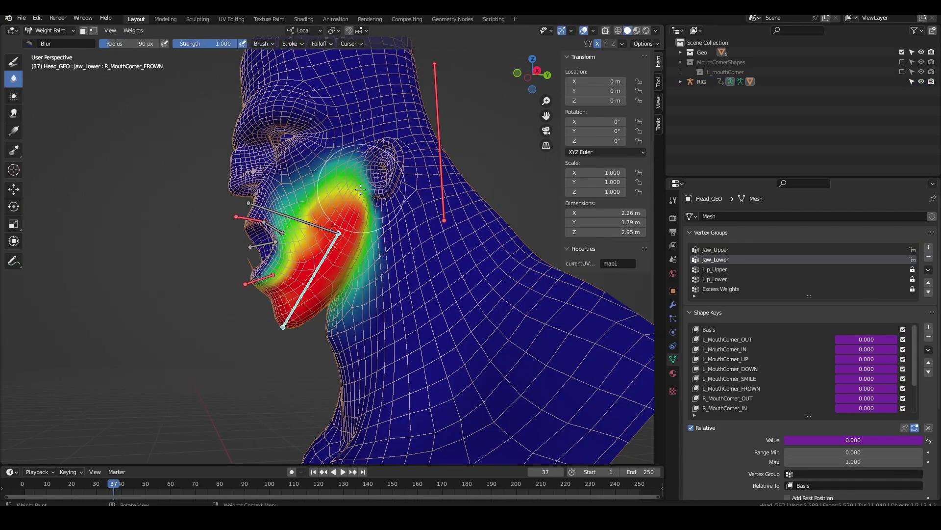
{"action": "mouse_move", "coordinate": [343, 205]}
{"action": "middle_mouse_down"}
{"action": "mouse_move", "coordinate": [442, 211]}
{"action": "mouse_move", "coordinate": [353, 211]}
{"action": "middle_mouse_up"}
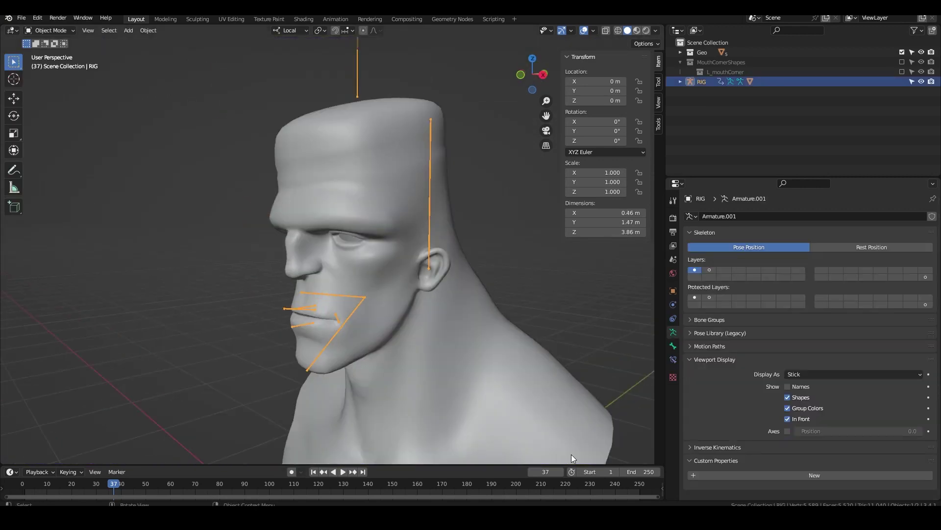
Rotate the Jaw_Lower bone 24.7° about its local X axis to open the mouth and check both sides of the face.
{"action": "middle_click_drag", "start_coordinate": [572, 454], "coordinate": [366, 345]}
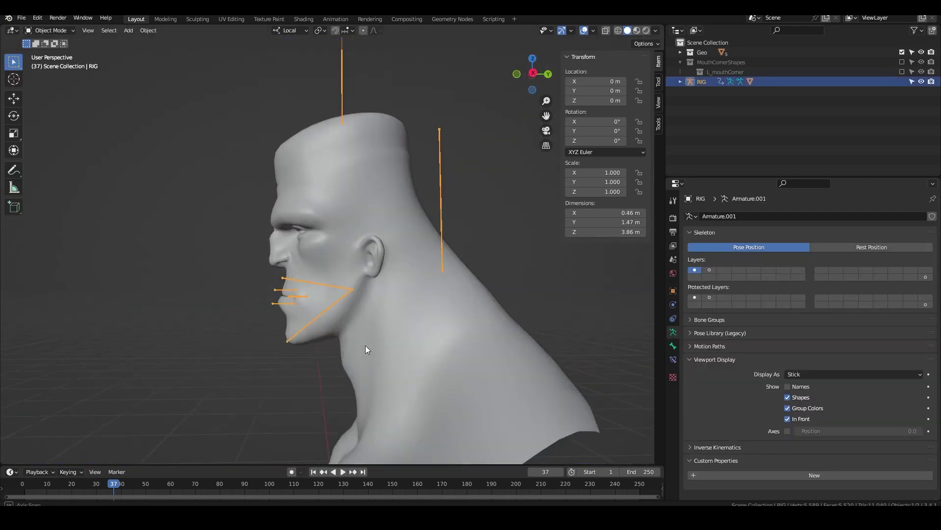
{"action": "key", "text": "ctrl+Tab"}
{"action": "left_click", "coordinate": [328, 310]}
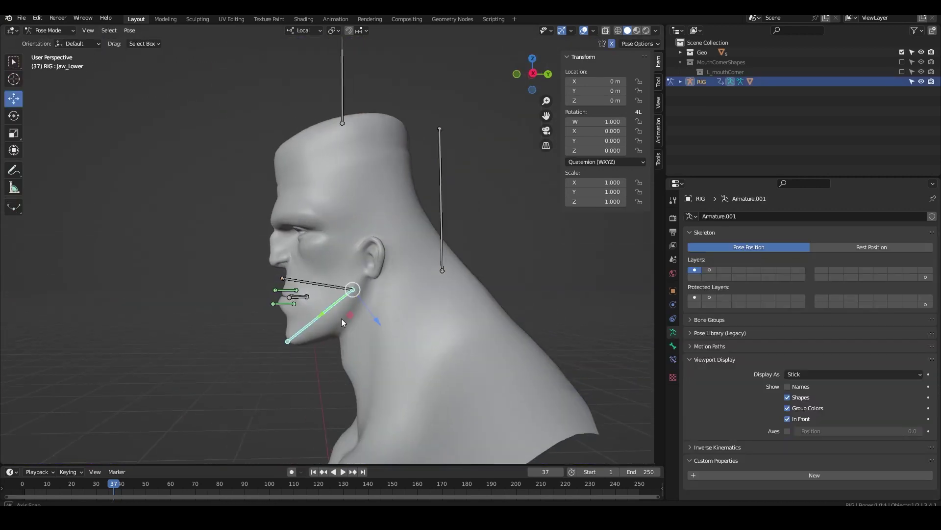
{"action": "key", "text": "r"}
{"action": "key", "text": "x"}
{"action": "key", "text": "x"}
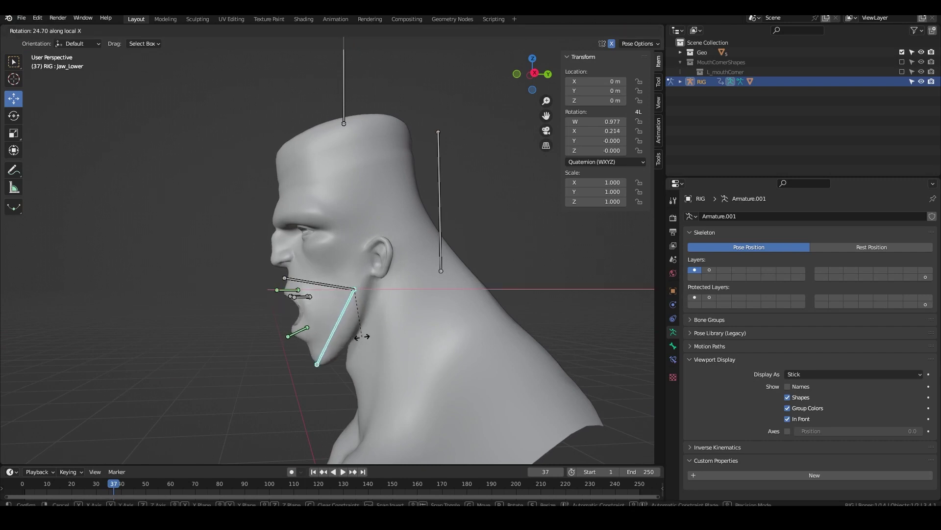
{"action": "left_click", "coordinate": [362, 337]}
{"action": "middle_click_drag", "start_coordinate": [362, 337], "coordinate": [510, 340]}
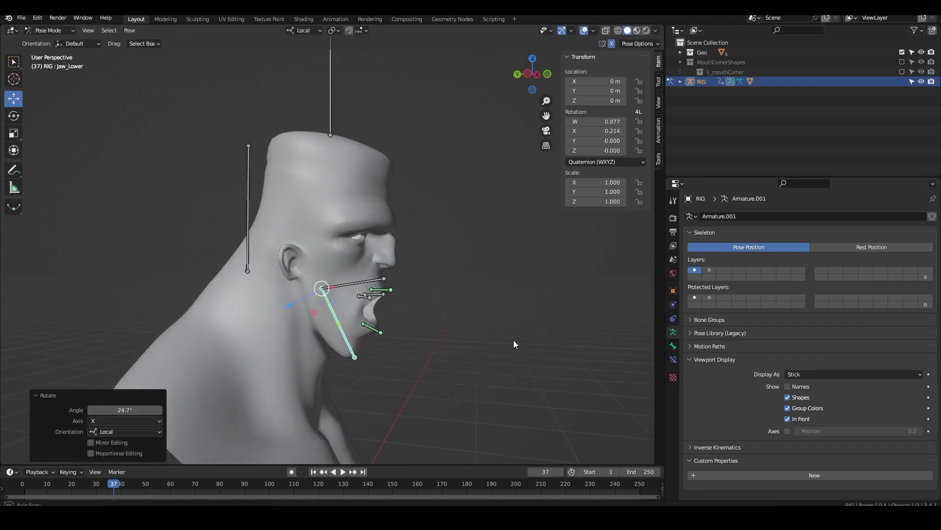
Rotate Jaw_Lower again about its local X axis, leaving the mouth open, and select the Settings bone above the head.
{"action": "key", "text": "r"}
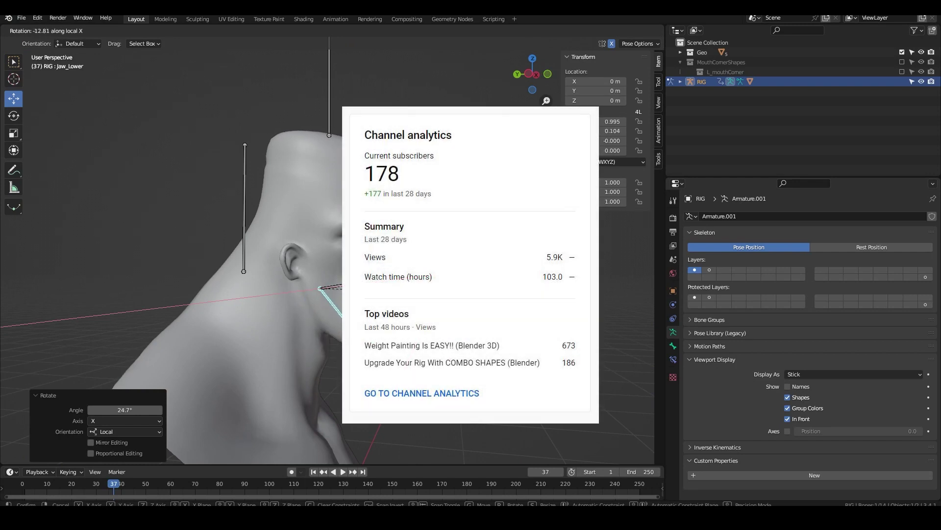
{"action": "left_click", "coordinate": [512, 369]}
{"action": "middle_click_drag", "start_coordinate": [513, 369], "coordinate": [436, 240]}
{"action": "left_click", "coordinate": [341, 101]}
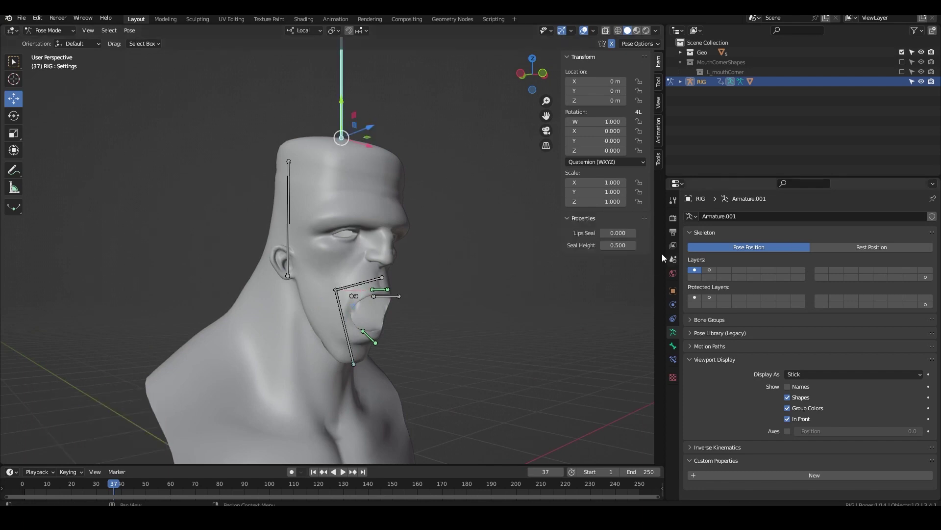